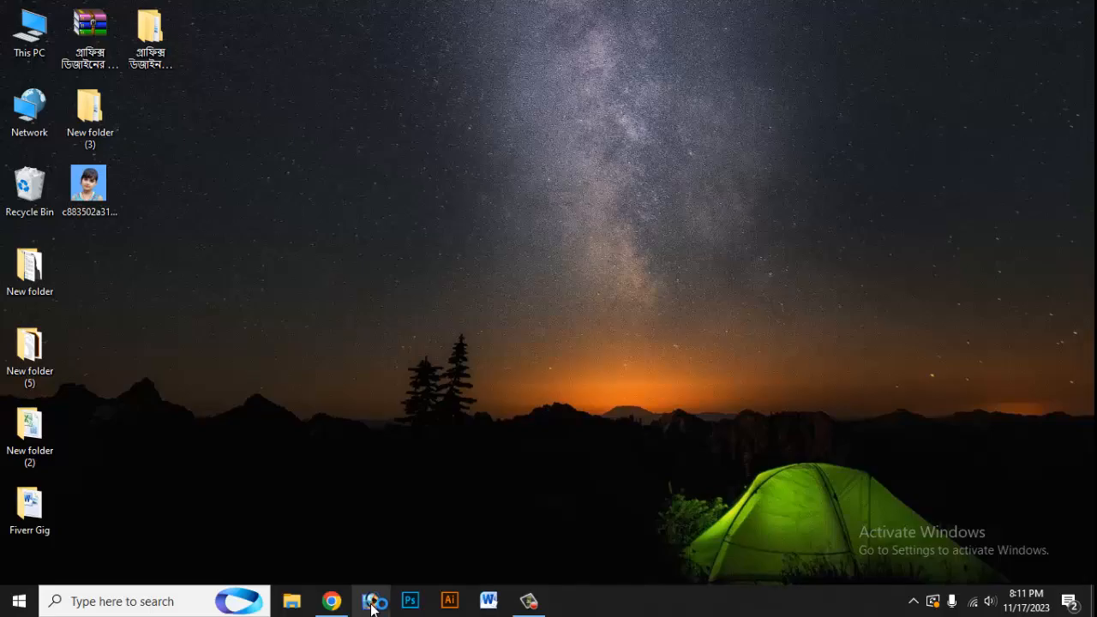
Launch Photoshop and open the desktop's portrait JPG in it, maximized and fitted to the screen
left_click(371, 601)
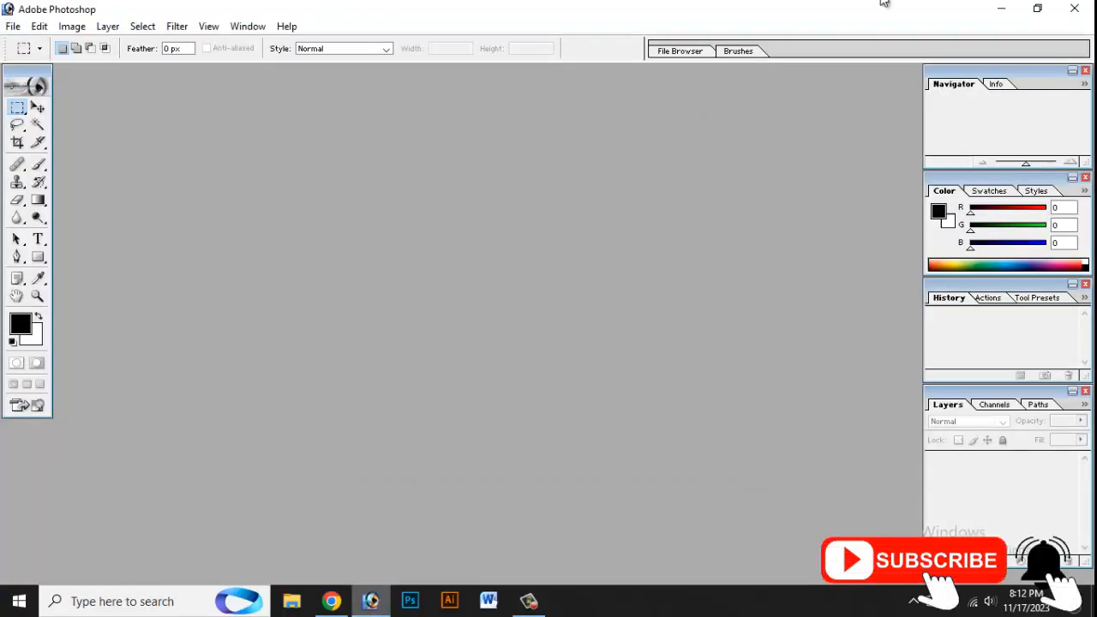
left_click(1001, 9)
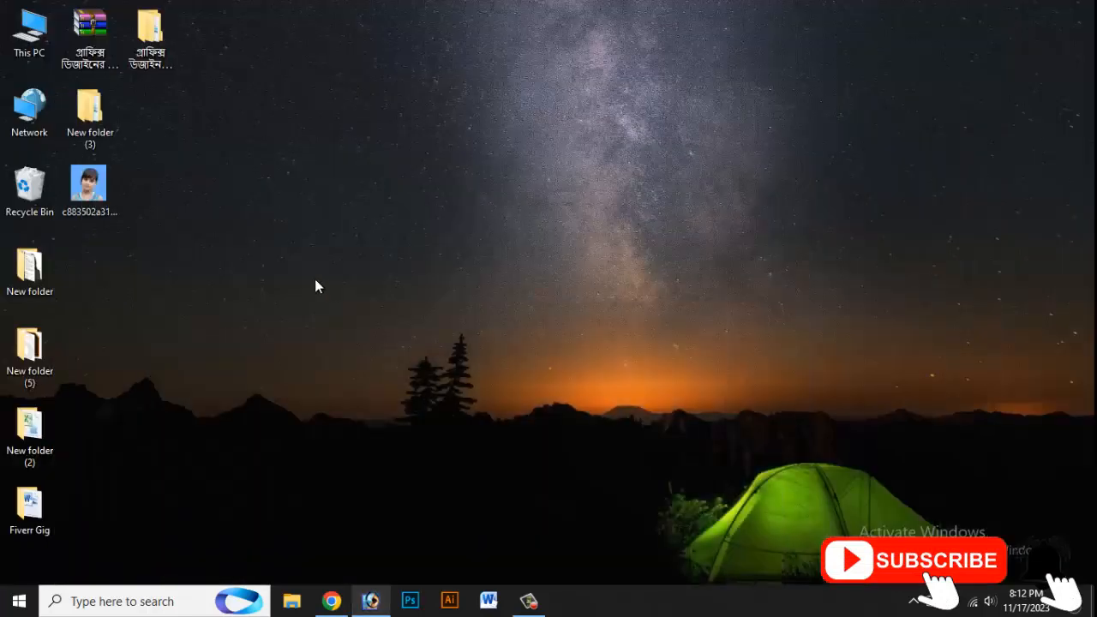
left_click(86, 190)
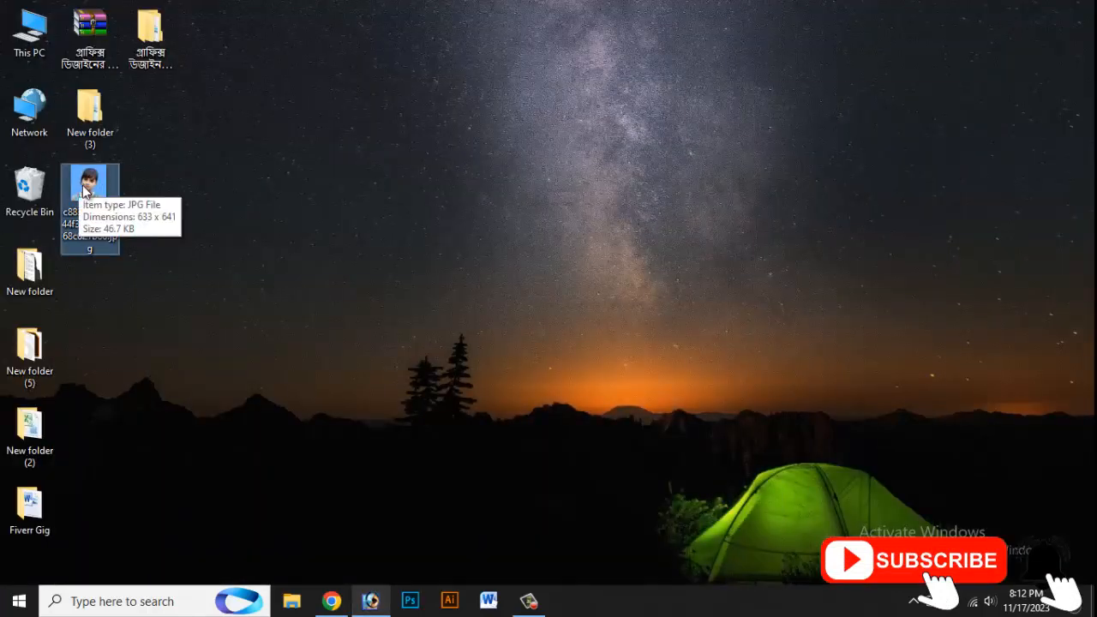
left_click_drag(86, 190, 440, 286)
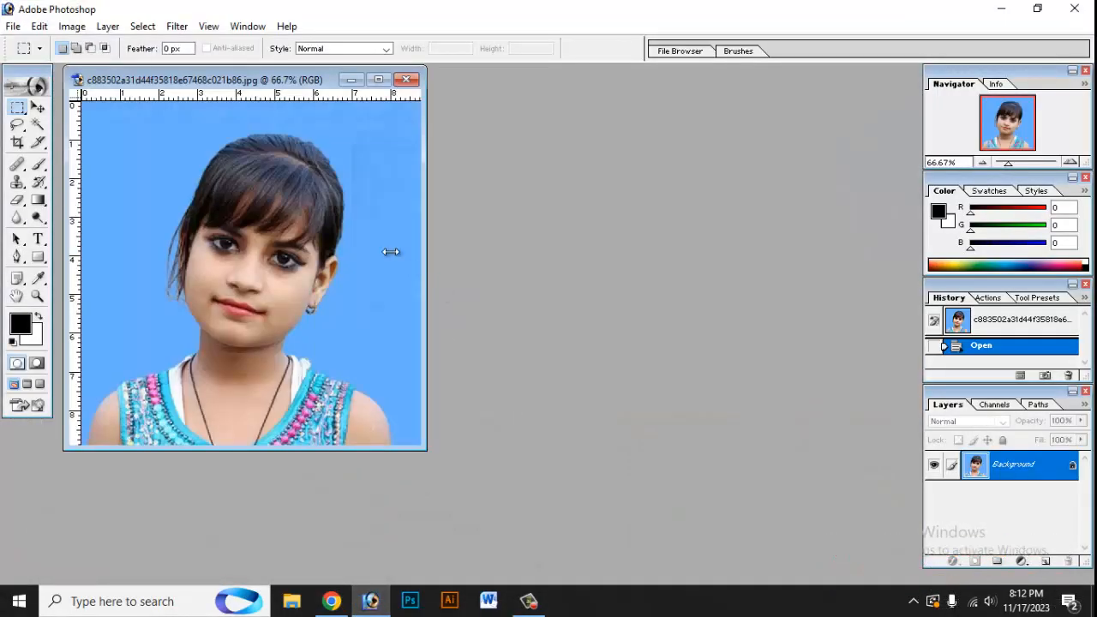
left_click(379, 81)
key("ctrl+0")
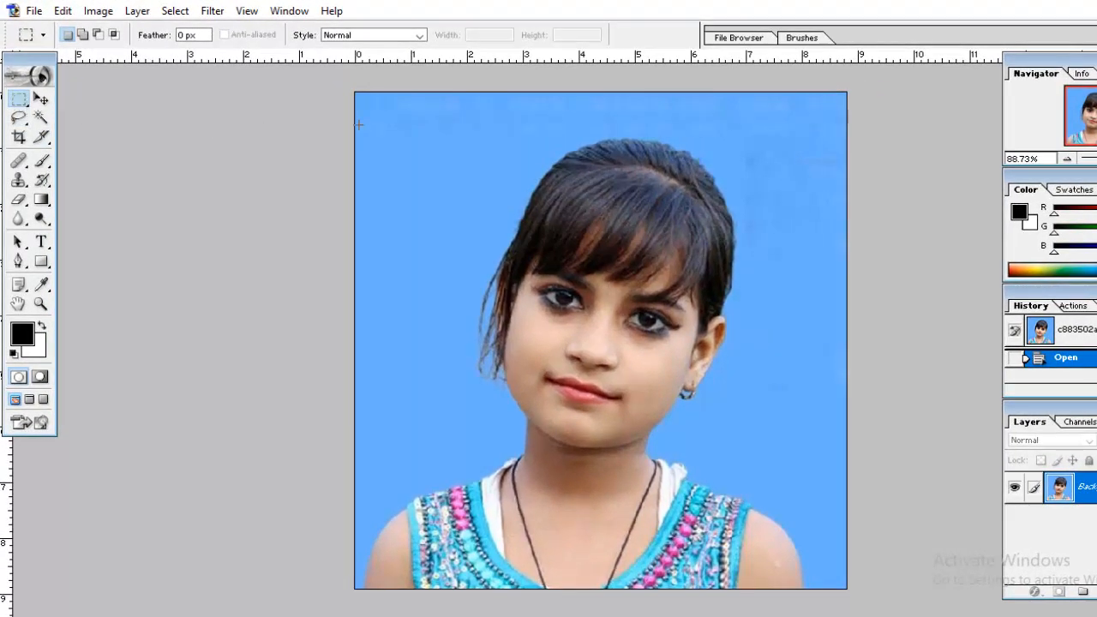
Marquee-select the image from its upper edge down to the neck, then free-transform it with about -4.2° rotation and shift it left
left_click_drag(551, 230, 1008, 458)
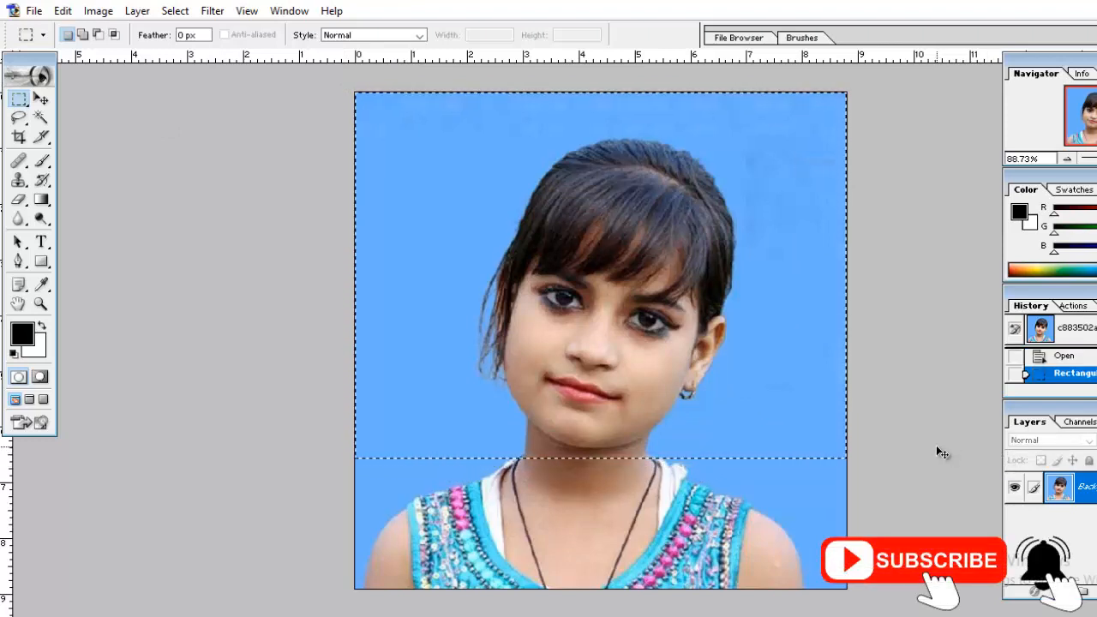
key("ctrl+t")
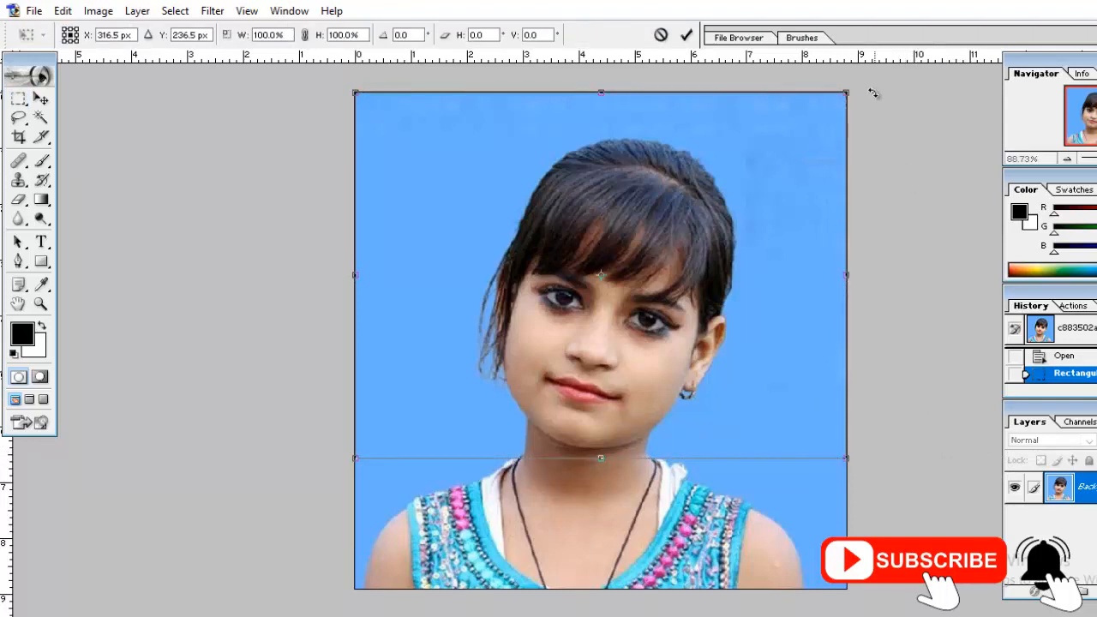
left_click_drag(872, 92, 865, 68)
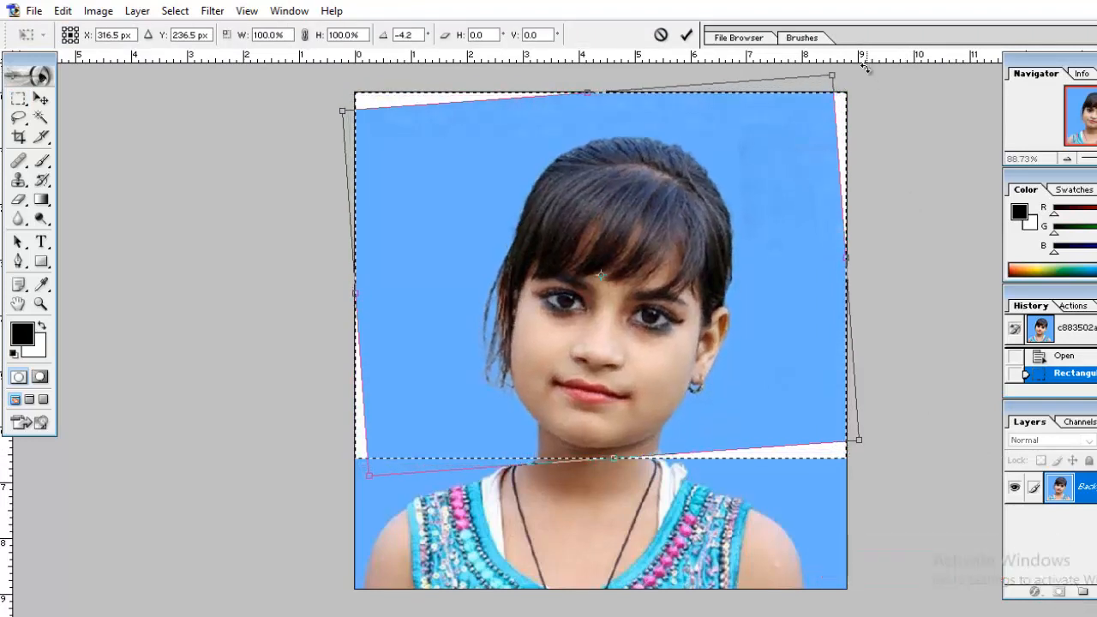
key("Left")
key("Left")
key("Left")
key("Left")
key("Left")
key("Left")
key("Left")
key("Left")
key("Left")
key("Left")
key("Left")
key("Left")
key("Left")
key("Left")
key("Left")
key("Left")
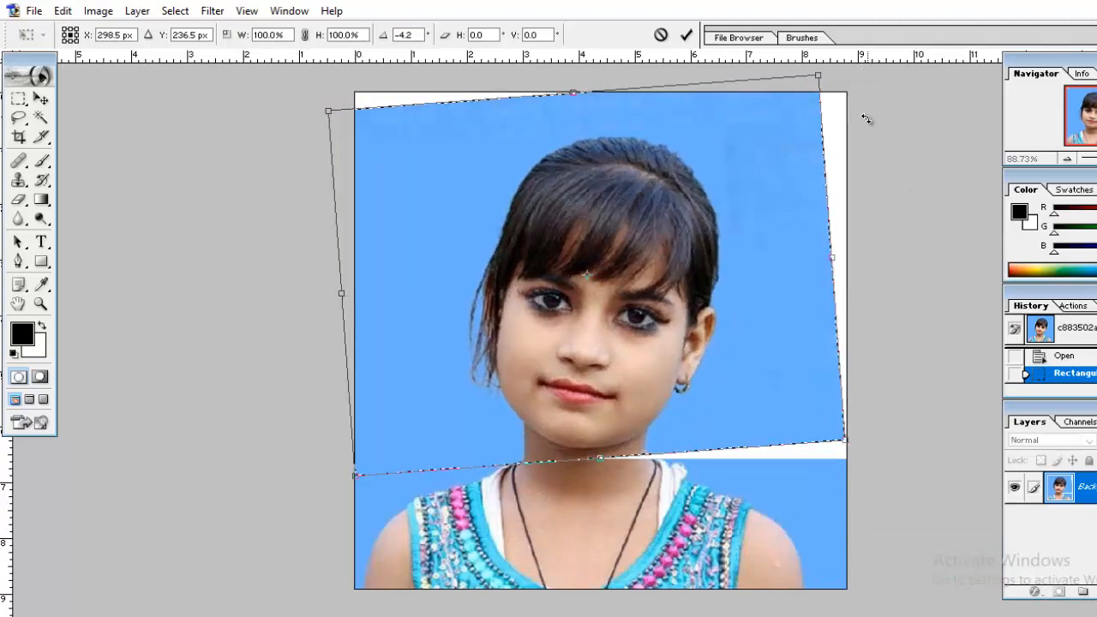
Rotate the head selection to about -10.2°, align its neck with the body at about X 282.7, Y 228.6 px, and apply
left_click_drag(863, 100, 892, 104)
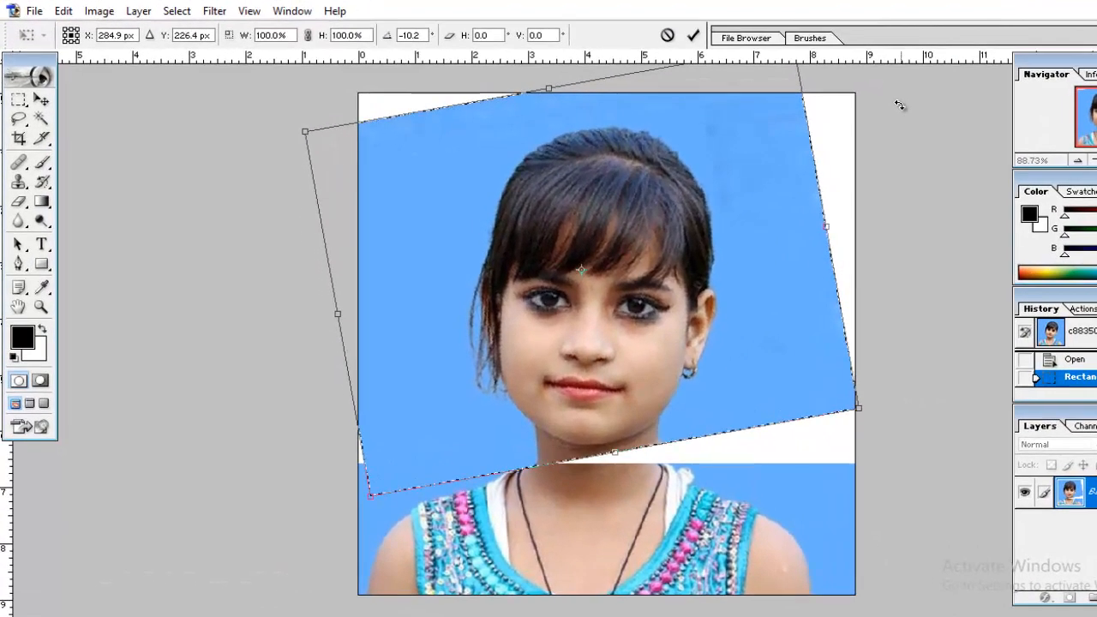
key("Down")
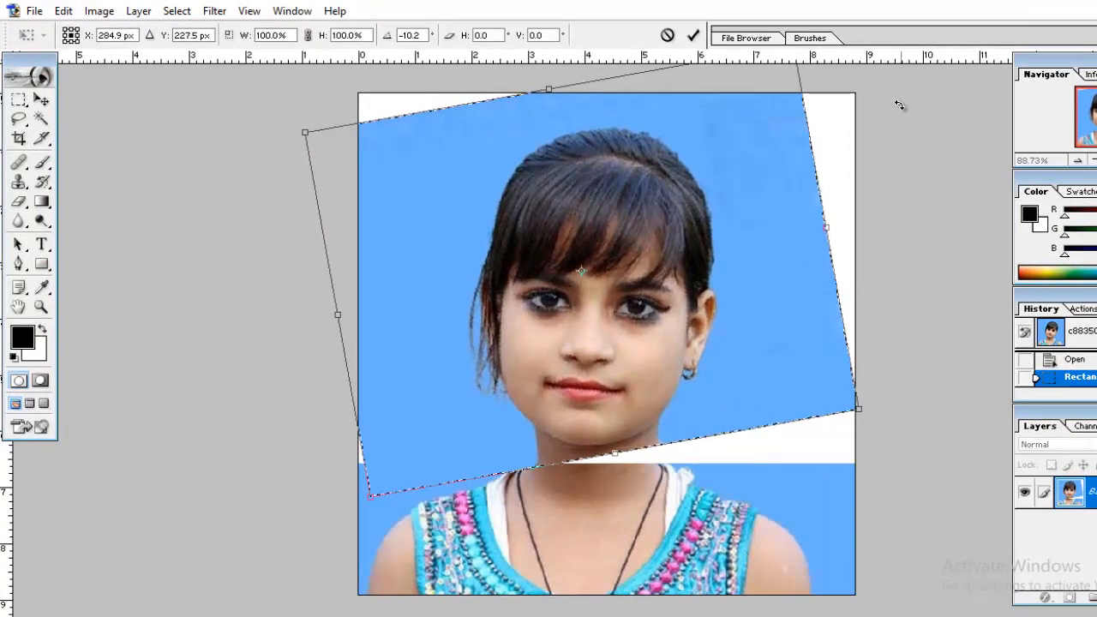
key("Down")
key("Left")
key("Left")
key("Left")
key("Left")
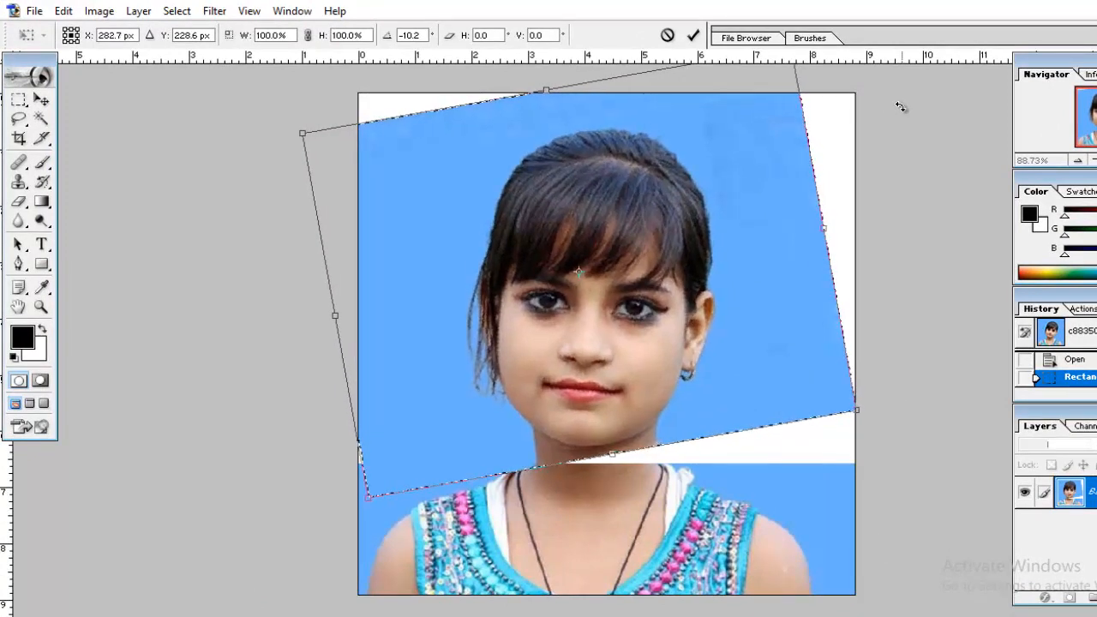
key("Return")
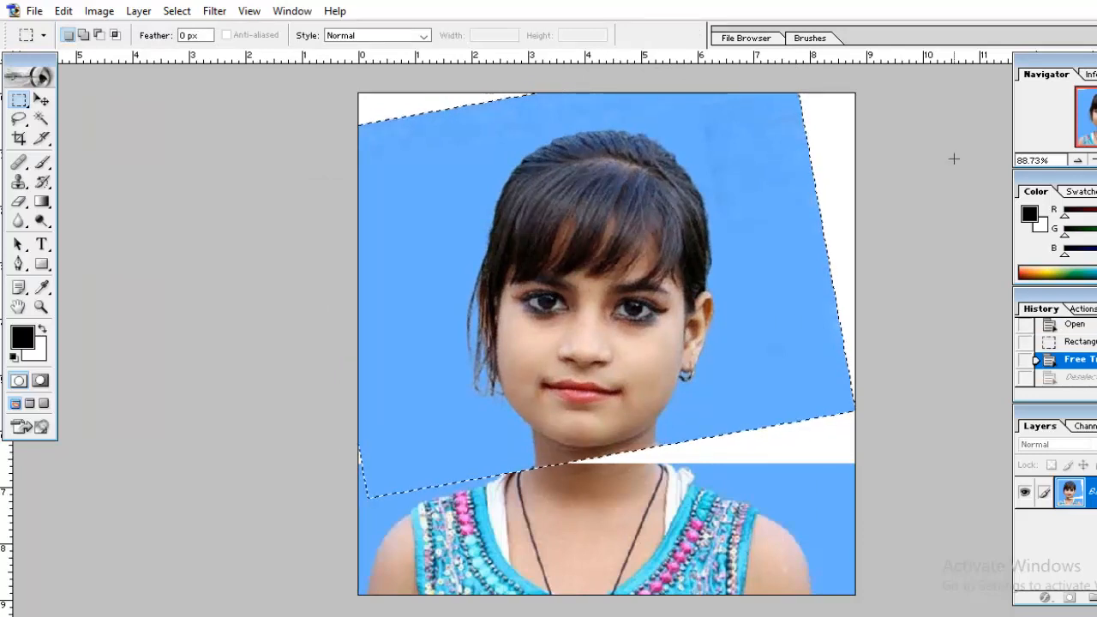
key("Down")
key("Left")
Drop the selection to inspect the neck seam up close, and undo the deselection
key("ctrl+d")
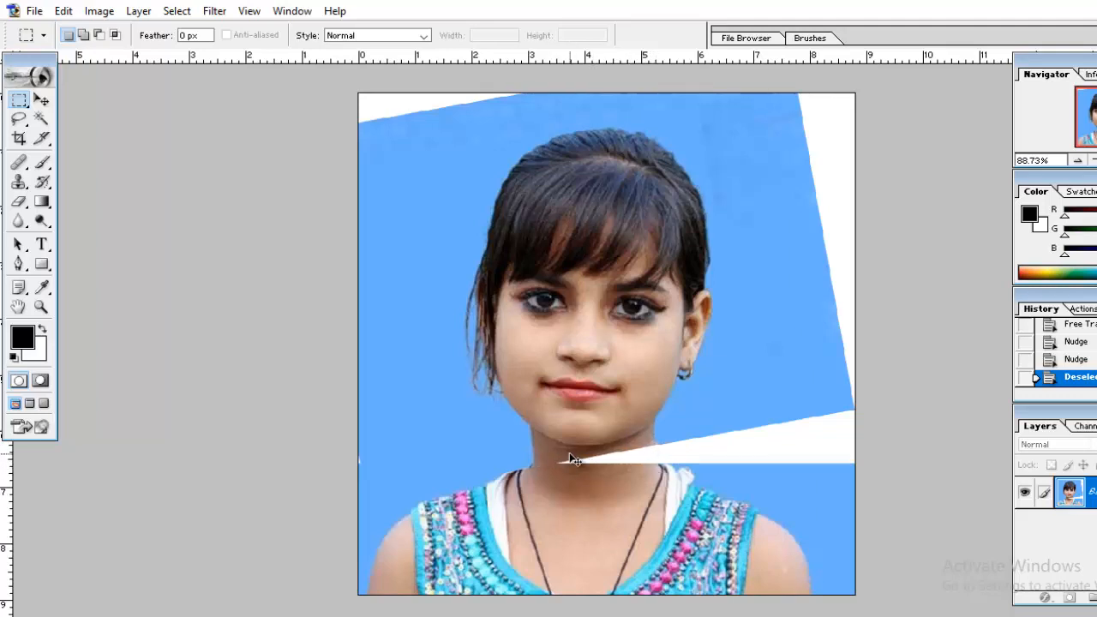
key("ctrl+plus")
key("ctrl+plus")
key("ctrl+plus")
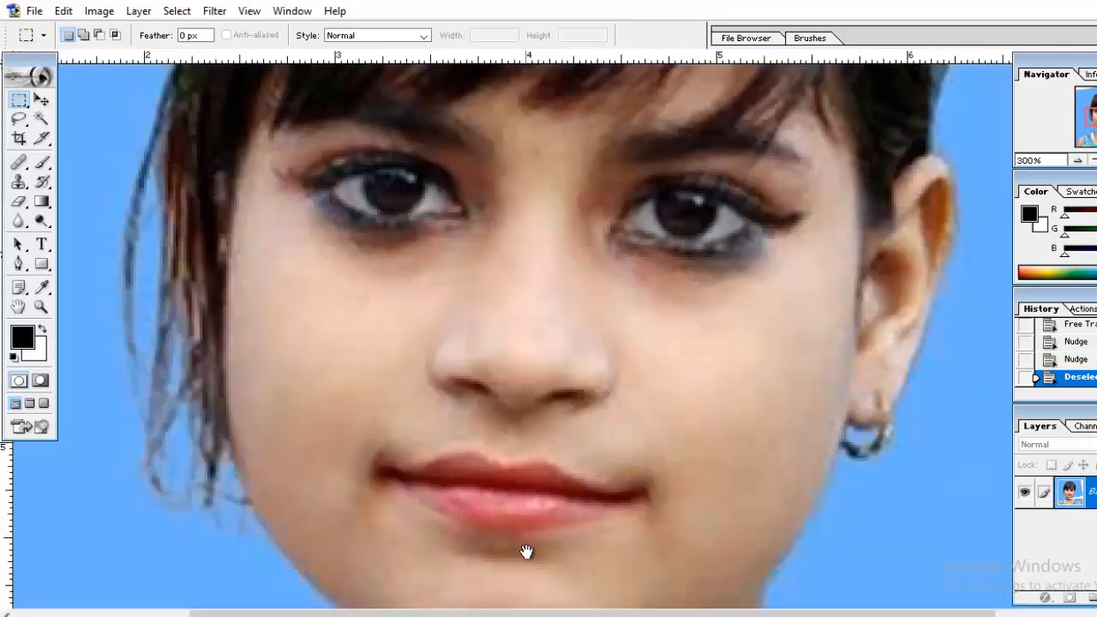
left_click_drag(527, 552, 580, 299)
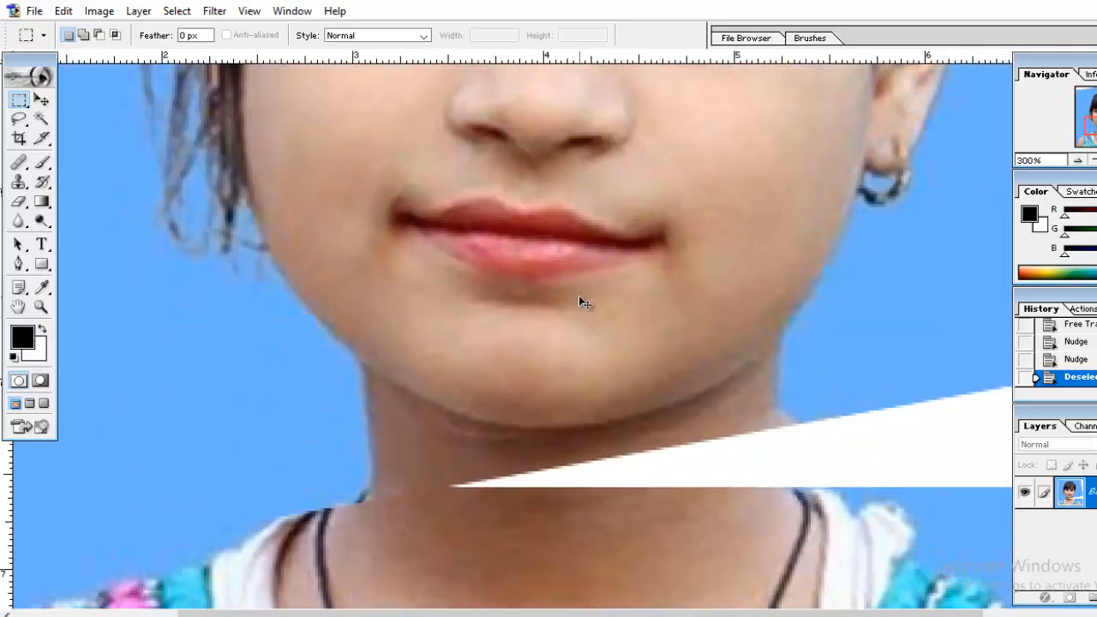
key("ctrl+z")
Rotate the head selection another -1.3° or so, move it to about X 276.5, Y 224.5 px, apply the transform and deselect
key("ctrl+minus")
key("ctrl+minus")
key("ctrl+minus")
key("ctrl+t")
left_click_drag(845, 168, 844, 159)
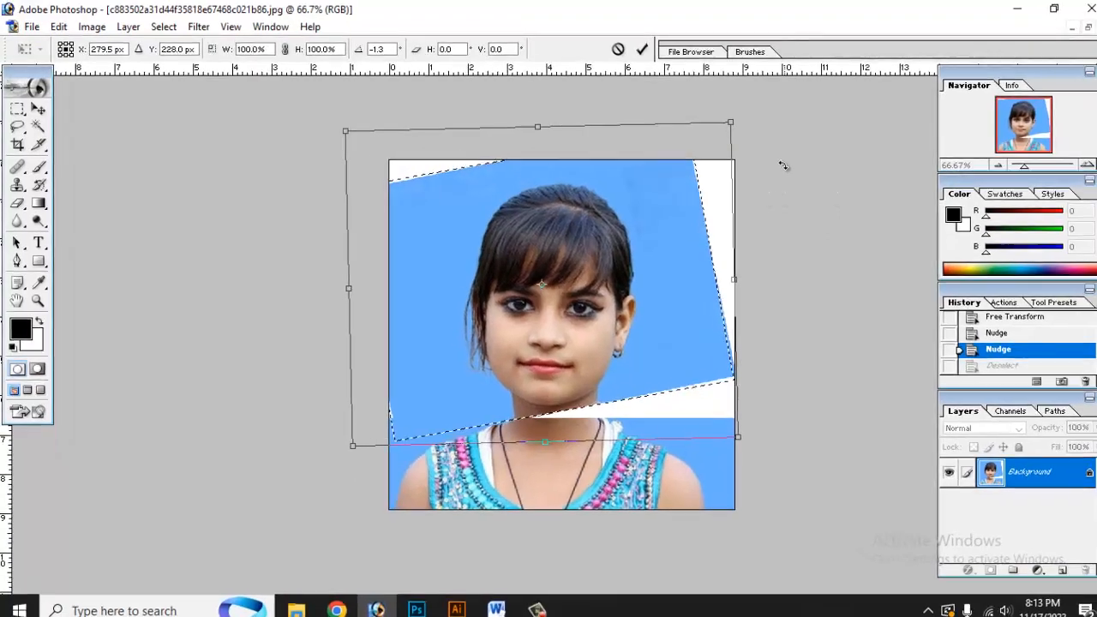
key("ctrl+plus")
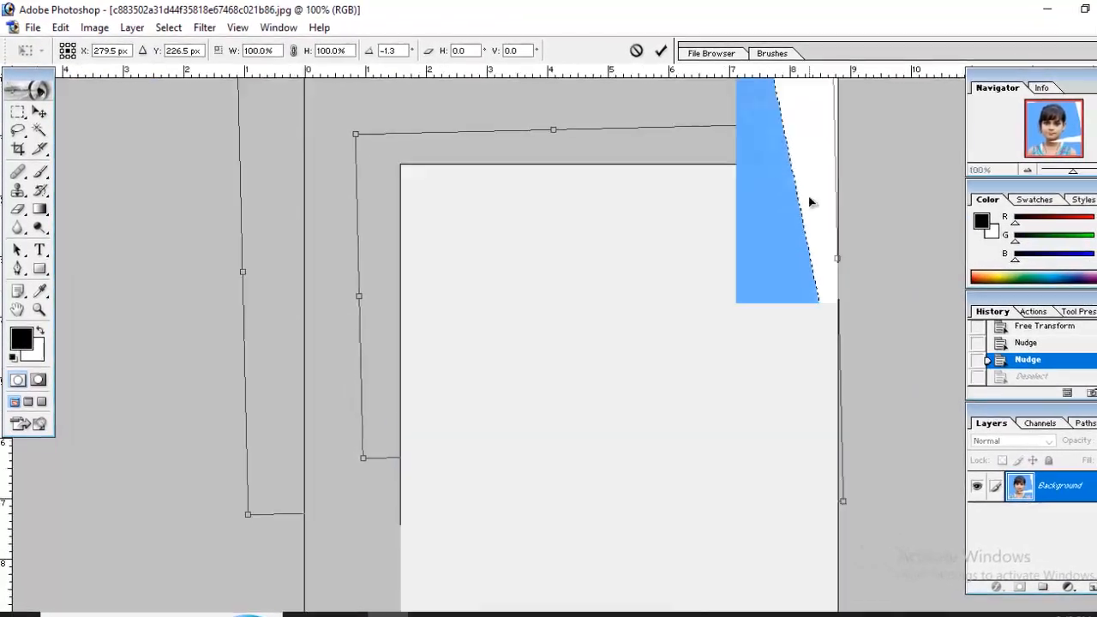
key("ctrl+plus")
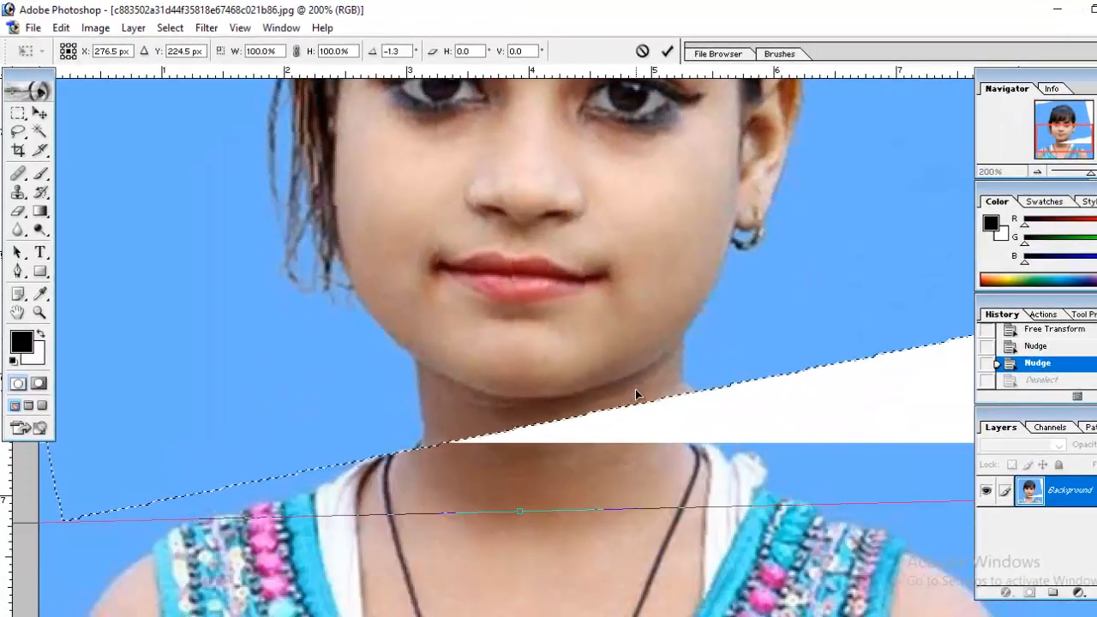
key("Return")
key("ctrl+d")
key("ctrl+minus")
key("ctrl+minus")
key("ctrl+minus")
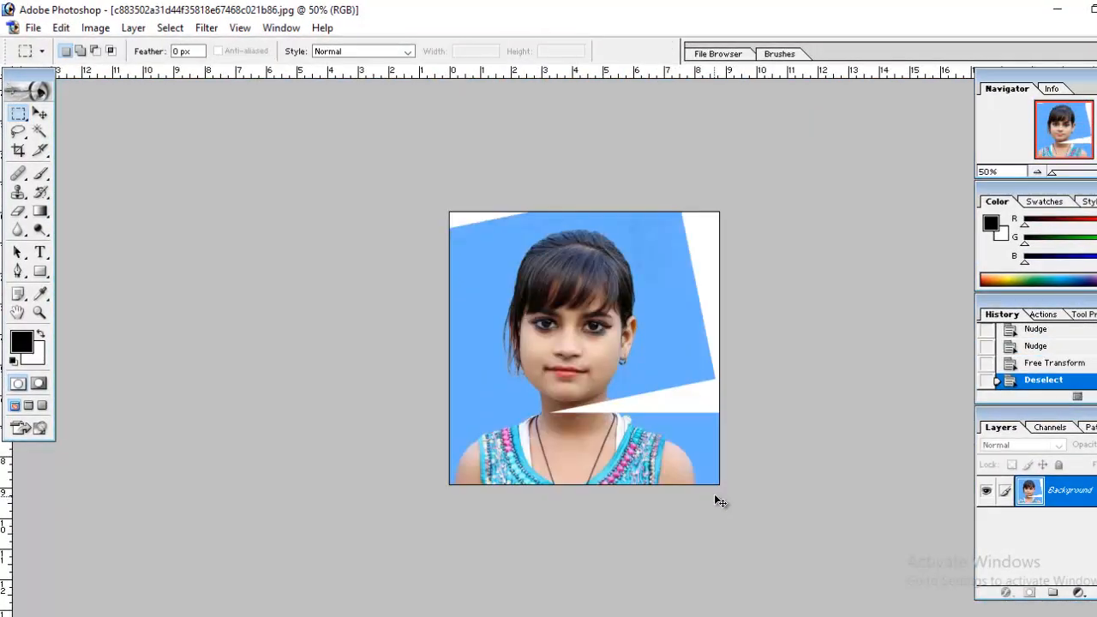
Retouch the seam at the neck's left edge beside the necklace cord using the Clone Stamp at brush size 8
key("ctrl+plus")
key("ctrl+plus")
key("ctrl+plus")
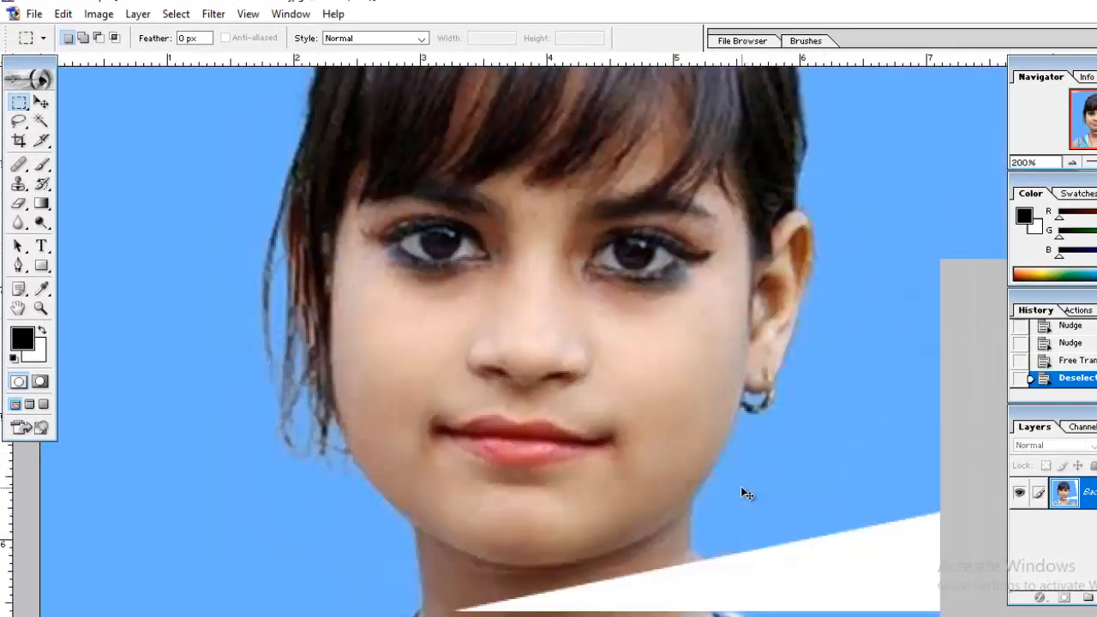
scroll(703, 490, "down", 5)
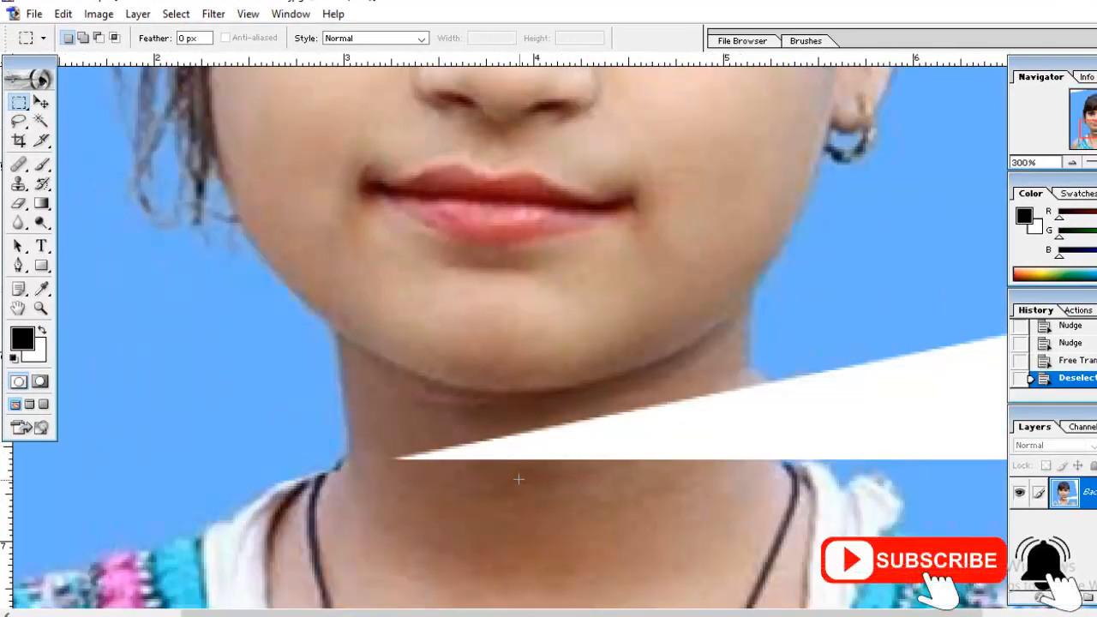
left_click(19, 184)
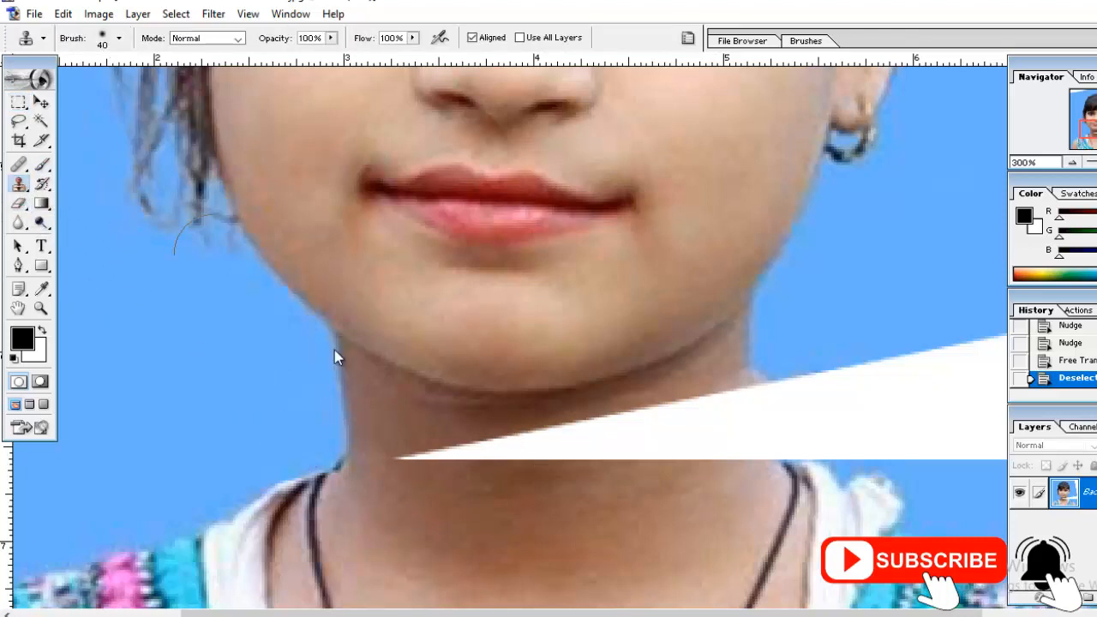
key("bracketleft")
key("bracketleft")
key("bracketleft")
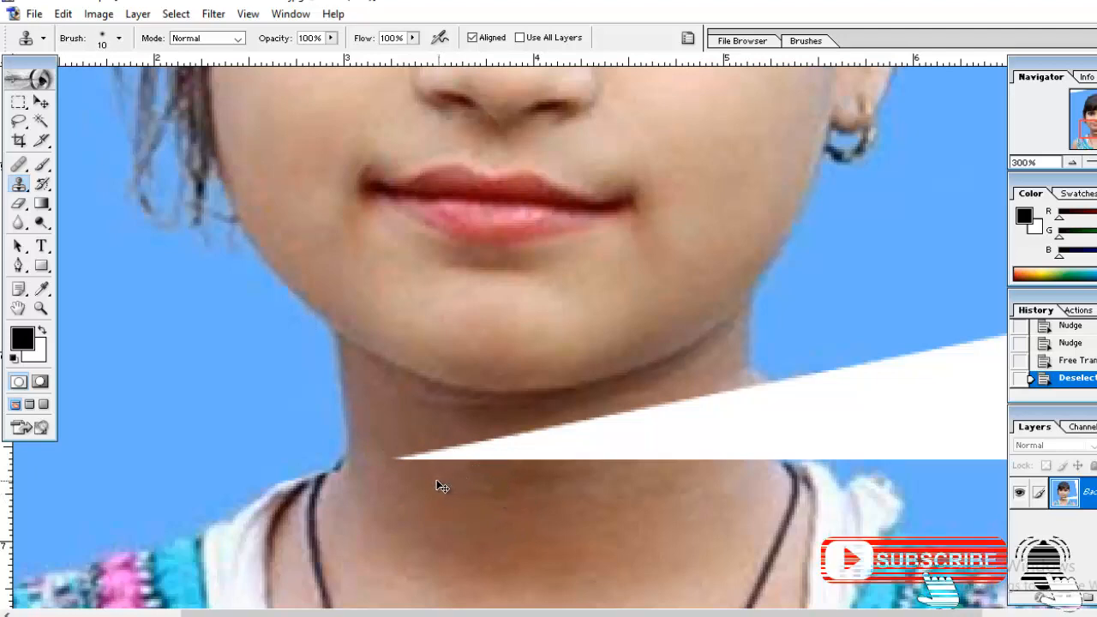
key("ctrl+equal")
key("ctrl+equal")
key("ctrl+equal")
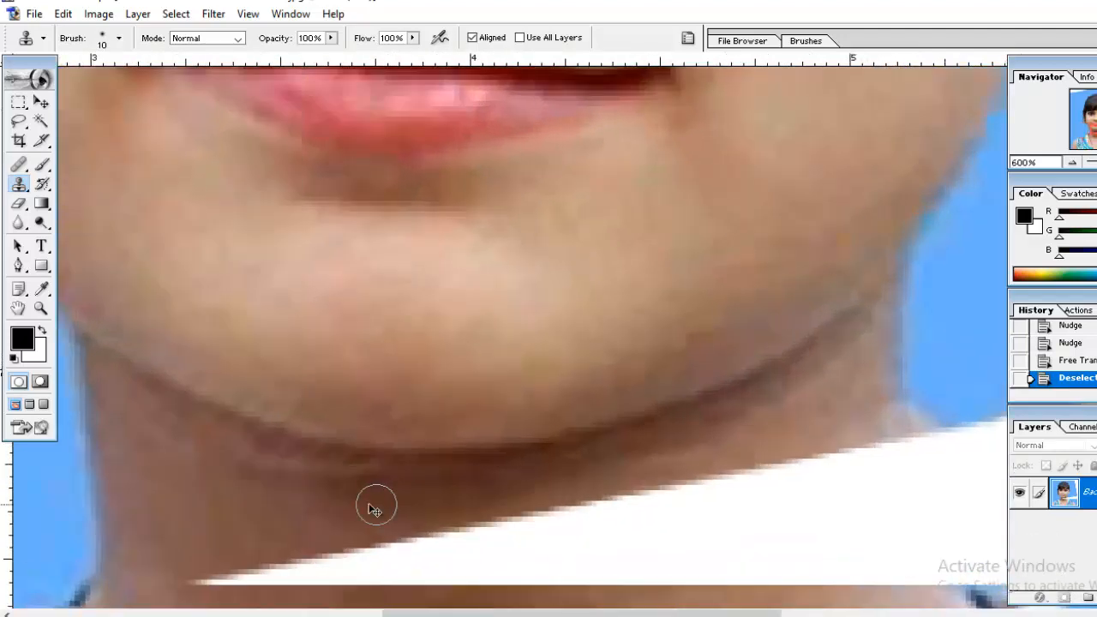
left_click(372, 505, "ctrl")
key("bracketleft")
key("bracketleft")
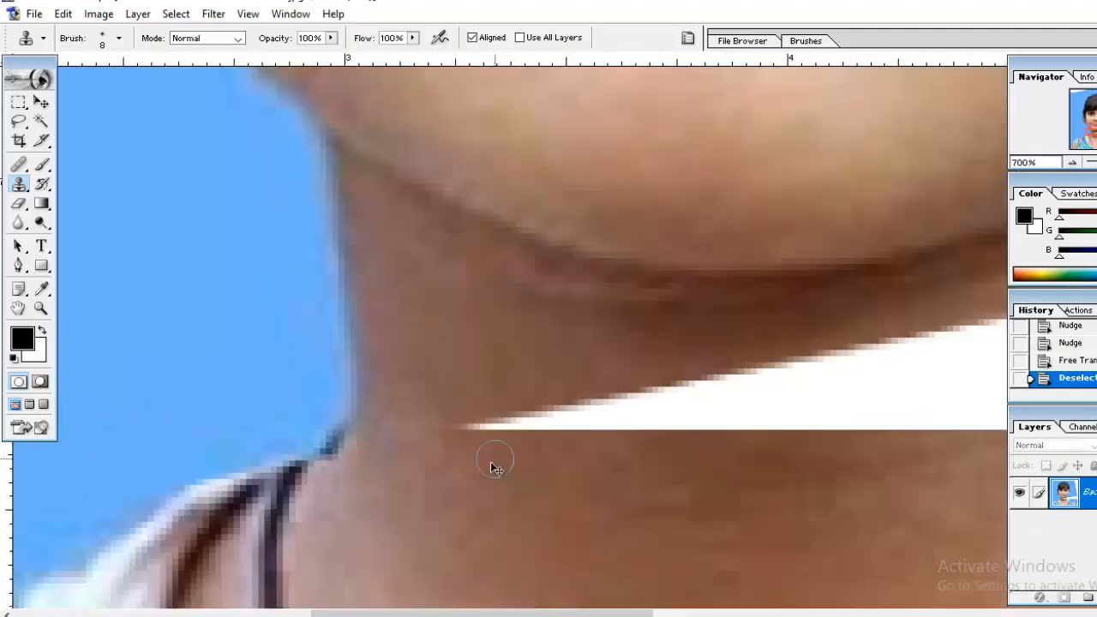
left_click(329, 461)
left_click(330, 459)
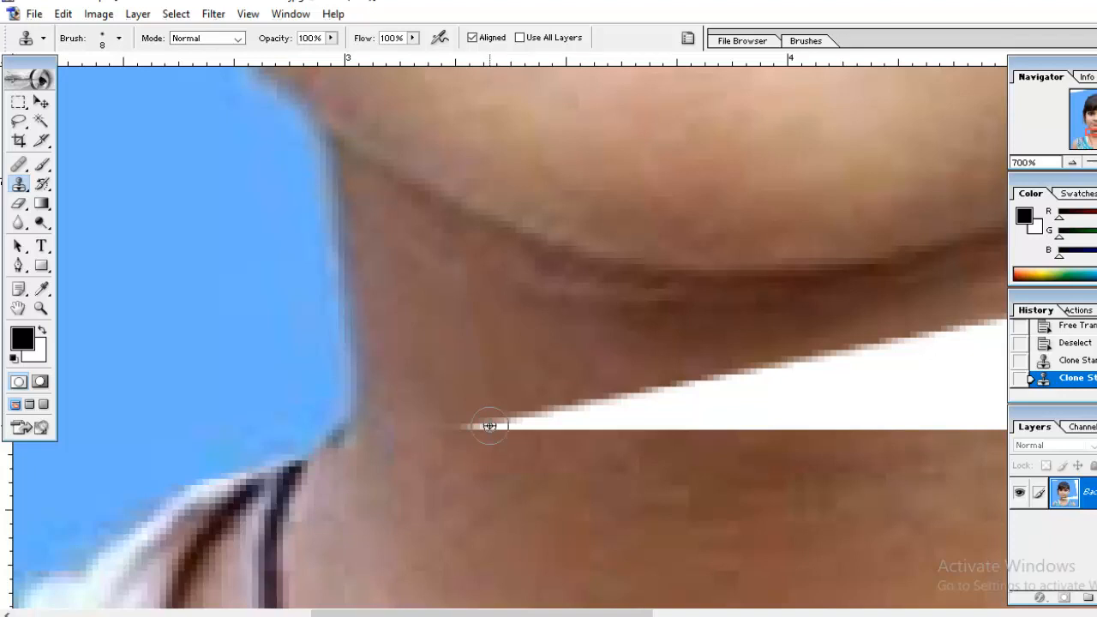
Clone neck skin over the narrow left tip of the white gap
left_click(489, 426)
left_click(489, 426)
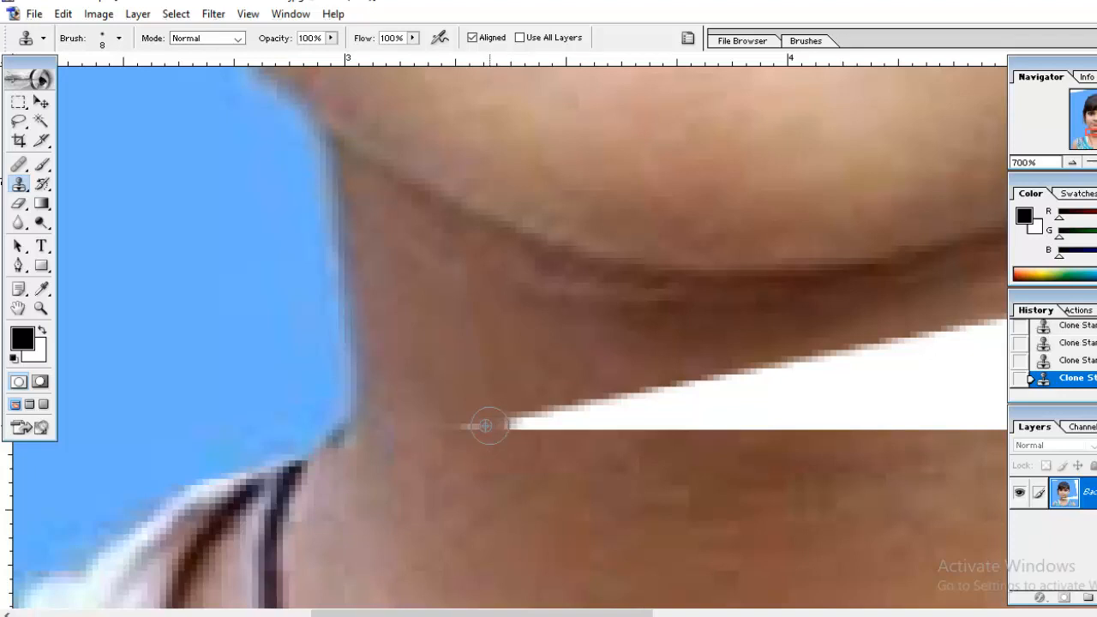
left_click_drag(530, 459, 385, 465)
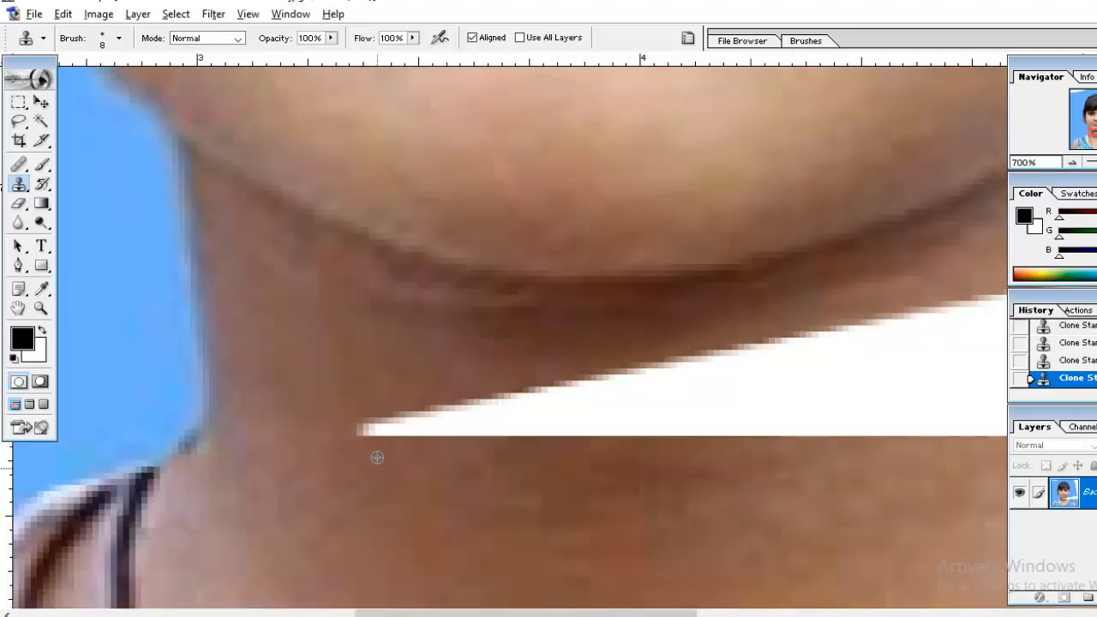
left_click(372, 434)
left_click(397, 422)
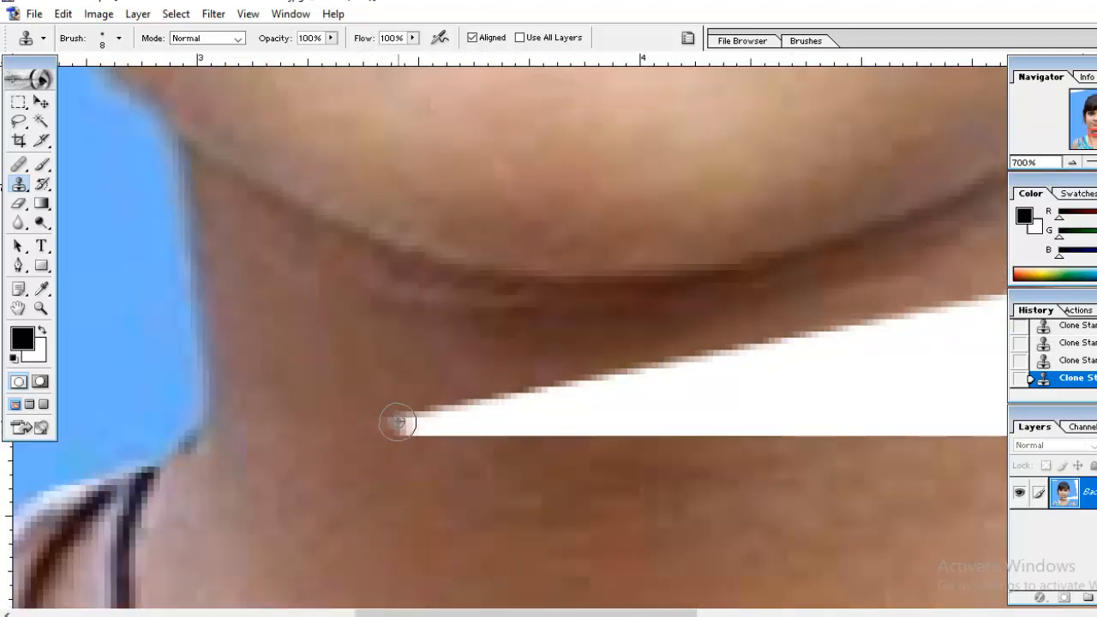
left_click(406, 427)
left_click(429, 423)
left_click(440, 423)
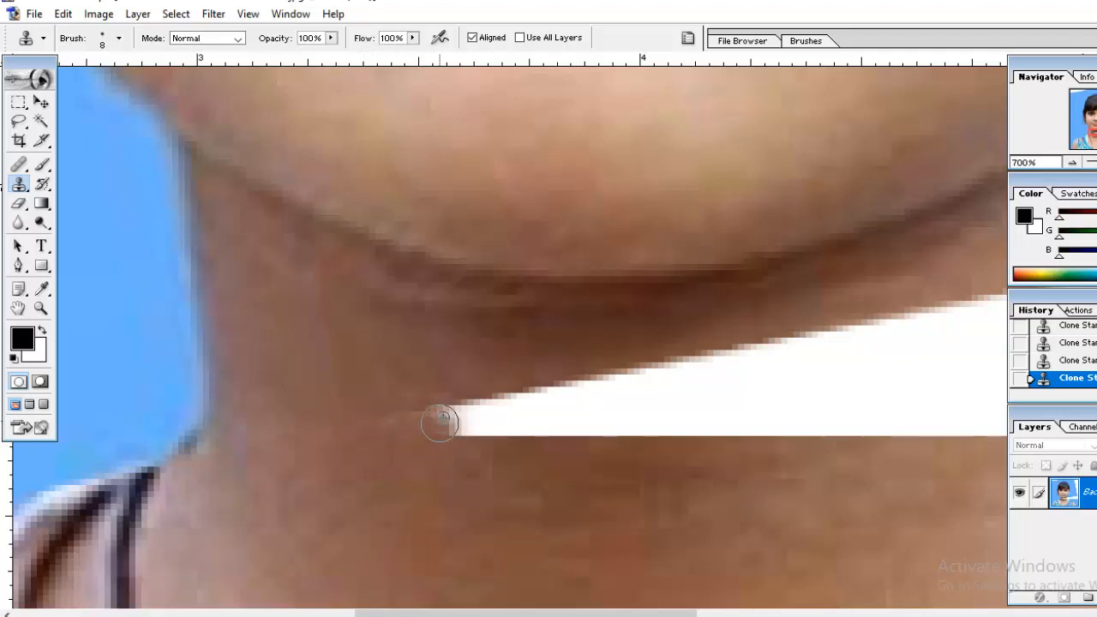
left_click(441, 424)
Enlarge the Clone Stamp brush to 10 and clone skin across the wider white gap below the chin
left_click_drag(598, 448, 290, 426)
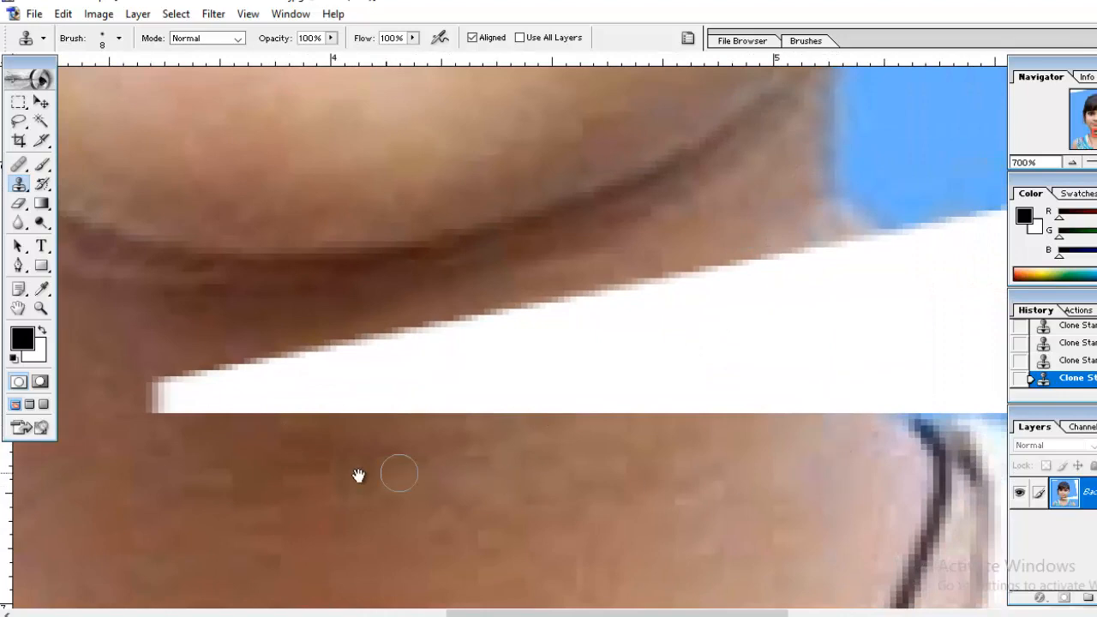
left_click_drag(359, 476, 364, 454)
key("]")
key("]")
left_click(225, 369)
left_click(241, 374)
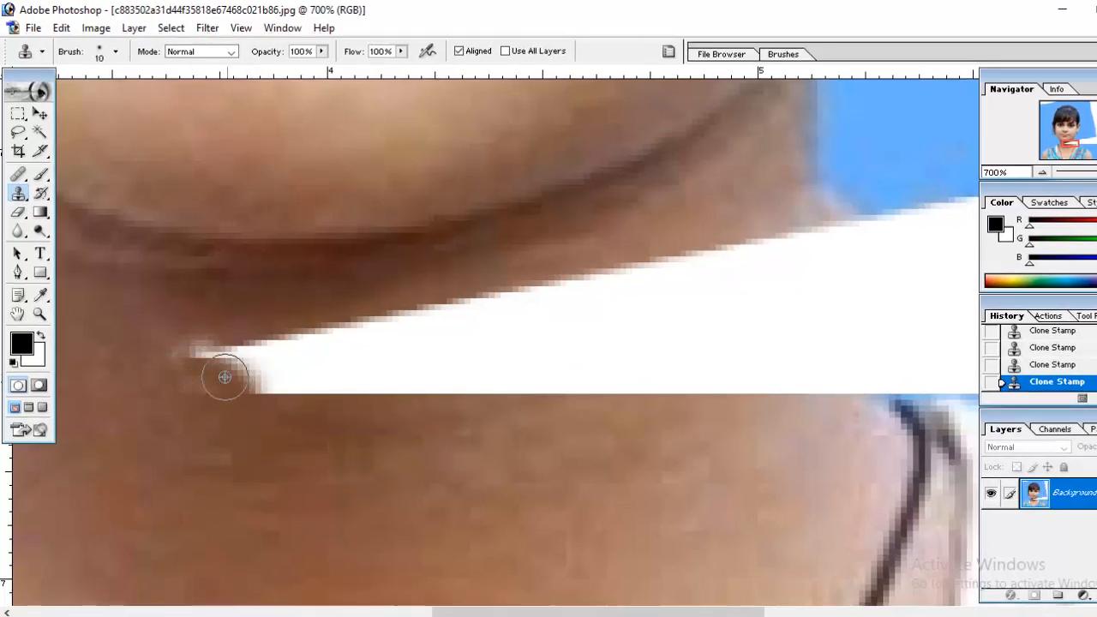
mouse_move(225, 377)
left_mouse_down()
mouse_move(203, 353)
mouse_move(240, 355)
mouse_move(259, 381)
mouse_move(288, 388)
mouse_move(322, 381)
mouse_move(281, 313)
mouse_move(254, 362)
mouse_move(272, 346)
mouse_move(343, 423)
mouse_move(364, 379)
mouse_move(741, 385)
mouse_move(794, 361)
mouse_move(751, 365)
mouse_move(748, 312)
mouse_move(768, 302)
mouse_move(795, 327)
mouse_move(781, 206)
mouse_move(781, 255)
mouse_move(767, 198)
mouse_move(722, 278)
mouse_move(764, 280)
mouse_move(709, 355)
mouse_move(630, 374)
mouse_move(723, 335)
mouse_move(731, 286)
mouse_move(683, 262)
mouse_move(627, 274)
mouse_move(716, 282)
mouse_move(686, 271)
mouse_move(683, 374)
mouse_move(581, 344)
mouse_move(616, 283)
mouse_move(519, 348)
mouse_move(400, 381)
mouse_move(558, 290)
mouse_move(392, 314)
left_mouse_up()
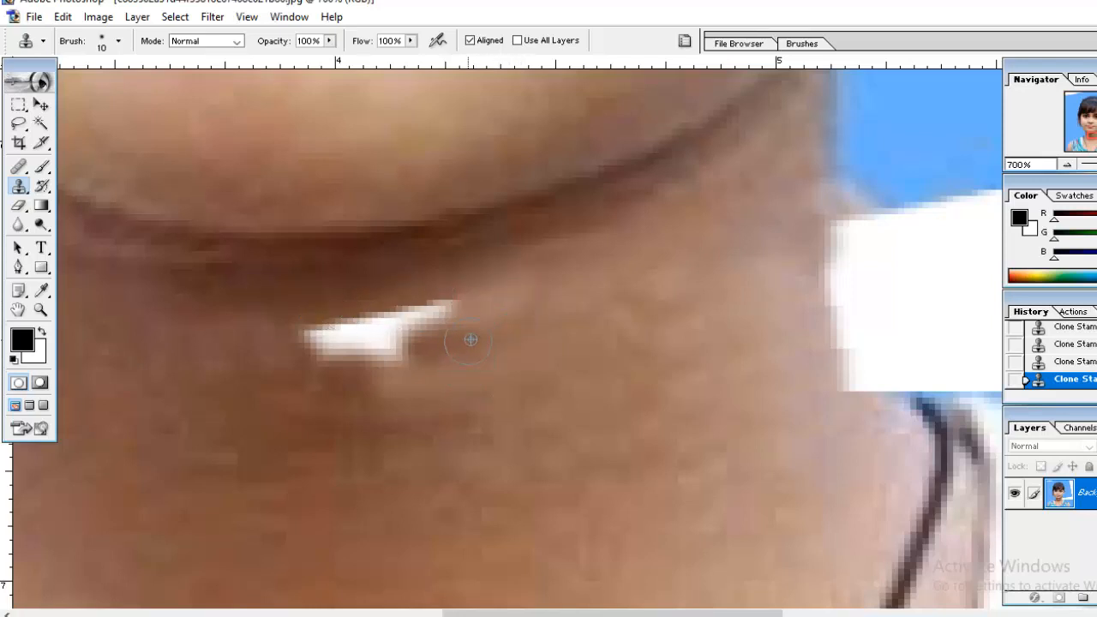
Try cloning over the remaining white patch below the chin, and undo the last two clone strokes
mouse_move(448, 303)
left_mouse_down()
mouse_move(421, 317)
mouse_move(444, 324)
left_mouse_up()
key("ctrl+alt+z")
key("ctrl+alt+z")
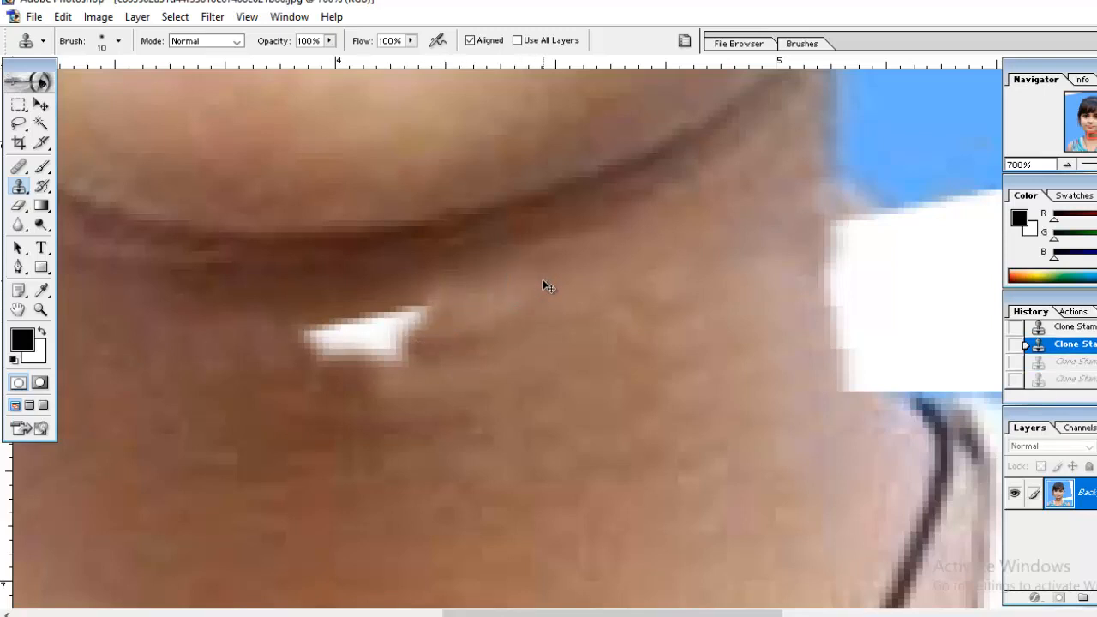
Clone neck skin over the remaining white patch below the chin with the Clone Stamp
left_click_drag(515, 296, 410, 316)
mouse_move(282, 328)
left_mouse_down()
mouse_move(332, 333)
mouse_move(320, 327)
mouse_move(382, 326)
left_mouse_up()
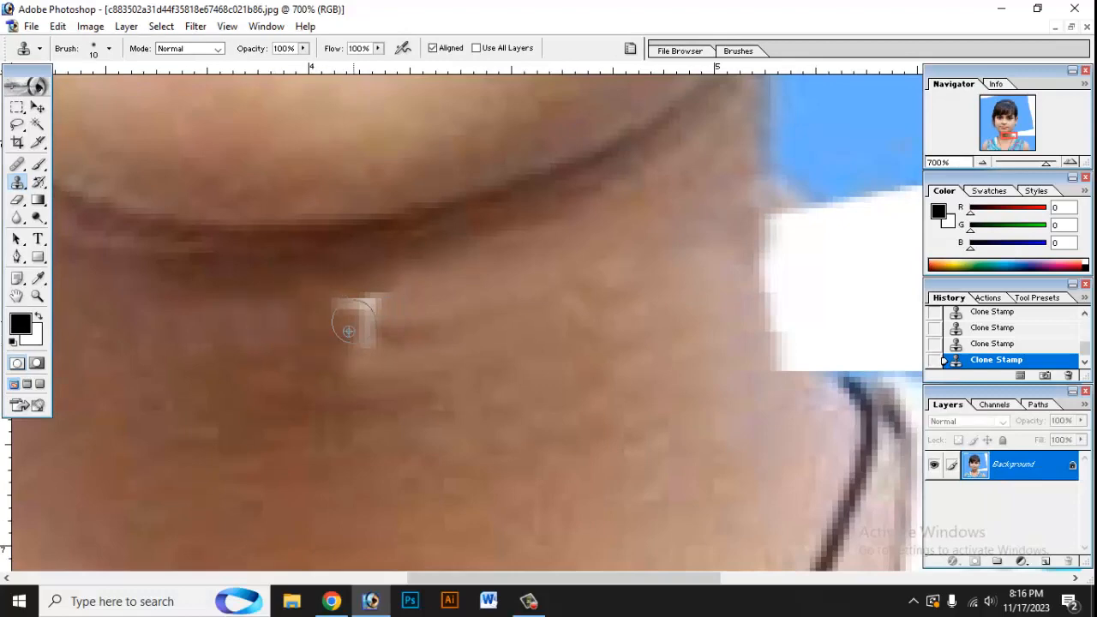
scroll(541, 252, "down", 1)
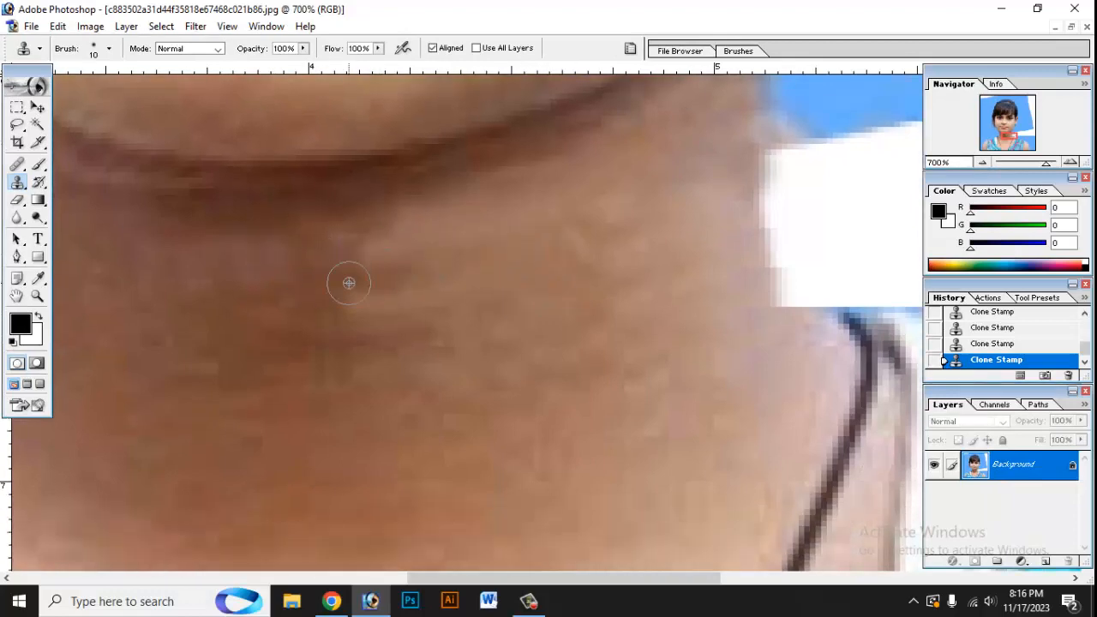
Try further clone strokes to blend the repaired skin below the chin, and undo them
mouse_move(236, 284)
left_mouse_down()
mouse_move(499, 306)
mouse_move(296, 263)
left_mouse_up()
key("ctrl+alt+z")
key("ctrl+alt+z")
left_click(676, 203)
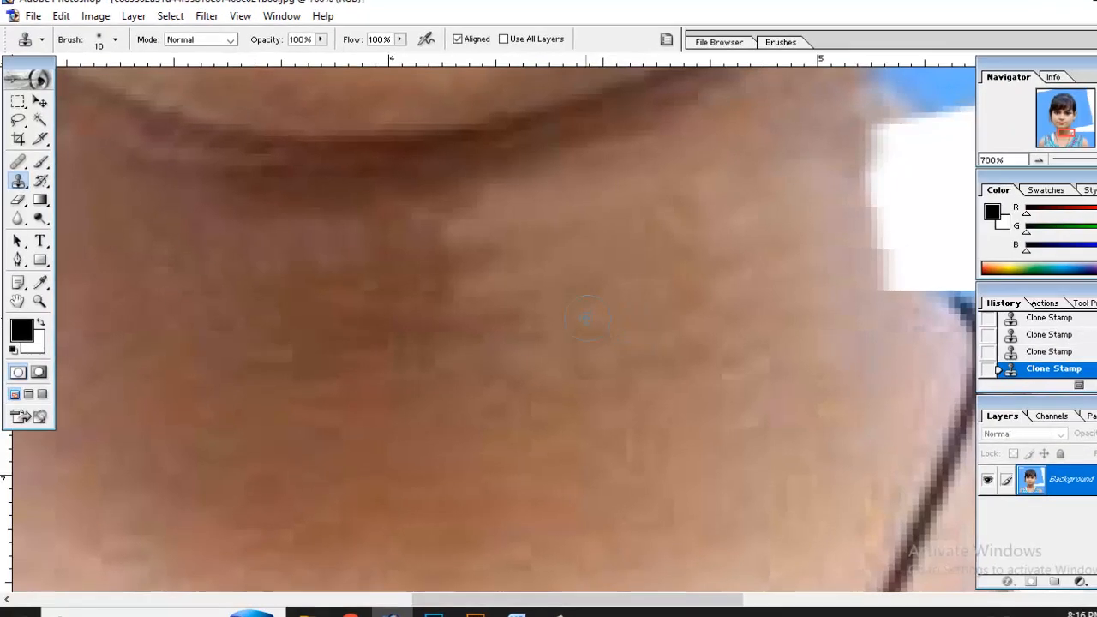
left_click_drag(602, 297, 650, 298)
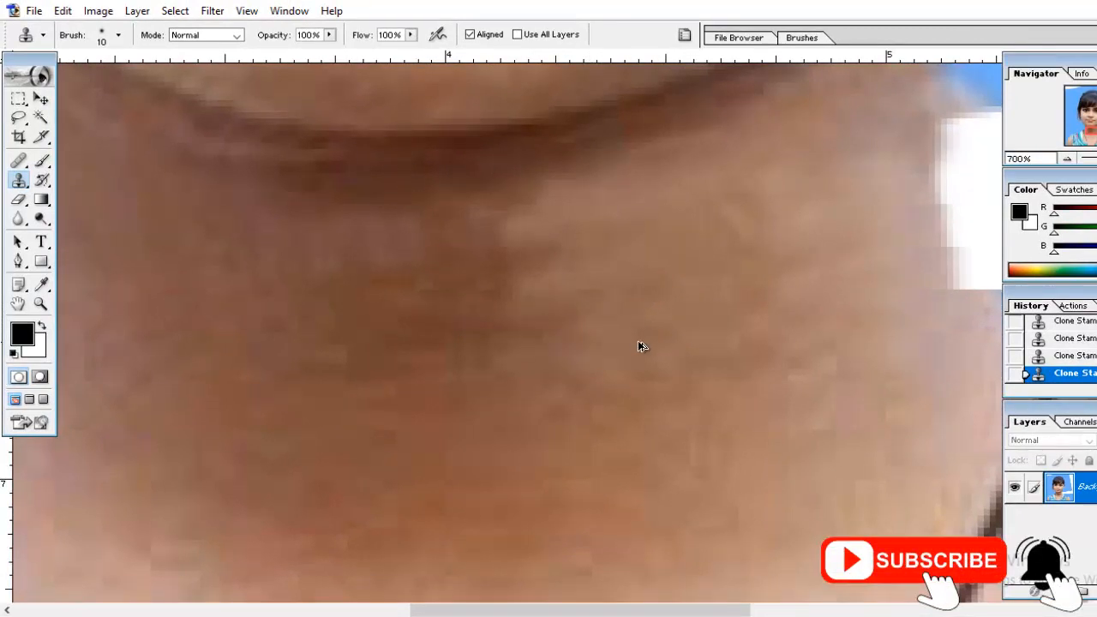
key("ctrl+z")
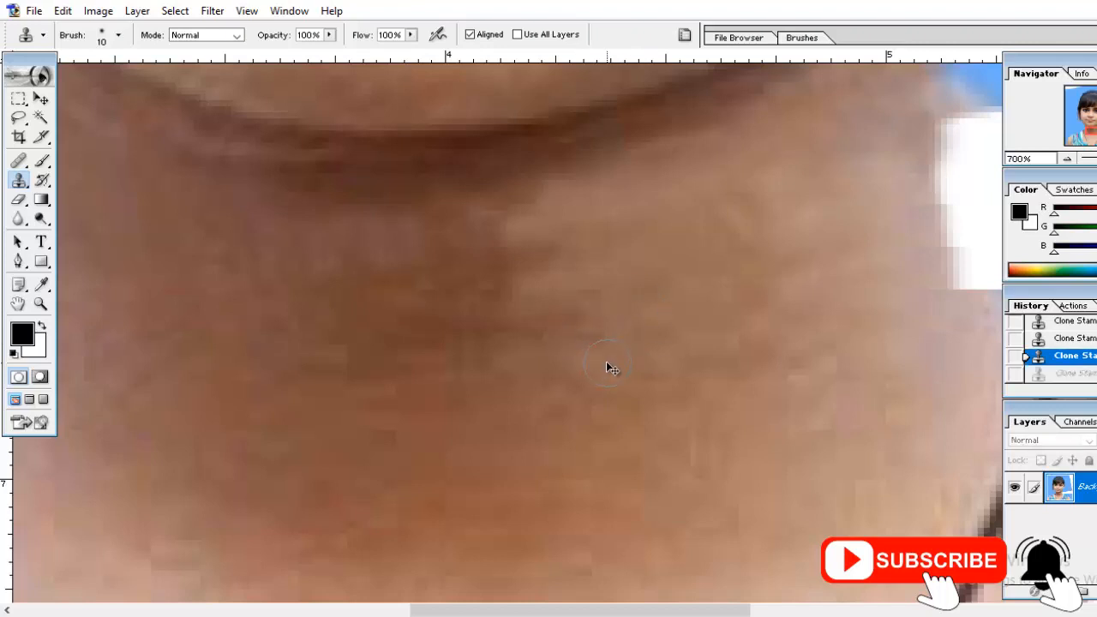
Clone skin across the lower part of the light-dark seam in the middle of the neck
left_click_drag(604, 364, 573, 318)
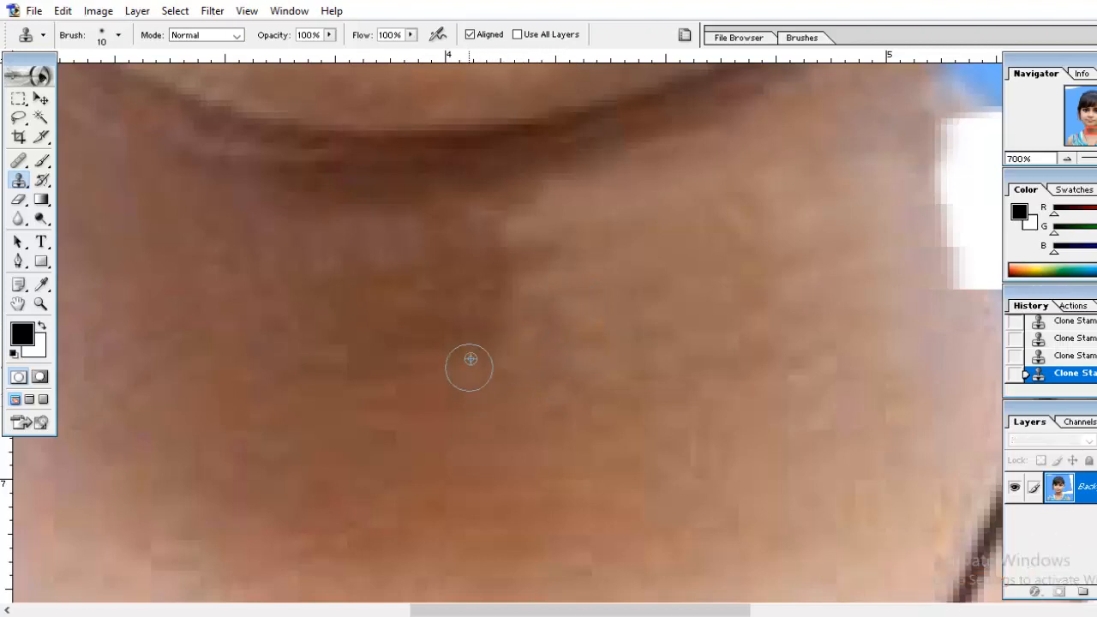
left_click_drag(482, 341, 466, 340)
left_click_drag(372, 364, 465, 399)
mouse_move(512, 367)
left_mouse_down()
mouse_move(414, 358)
mouse_move(421, 365)
left_mouse_up()
mouse_move(492, 324)
left_mouse_down()
mouse_move(589, 330)
mouse_move(491, 336)
left_mouse_up()
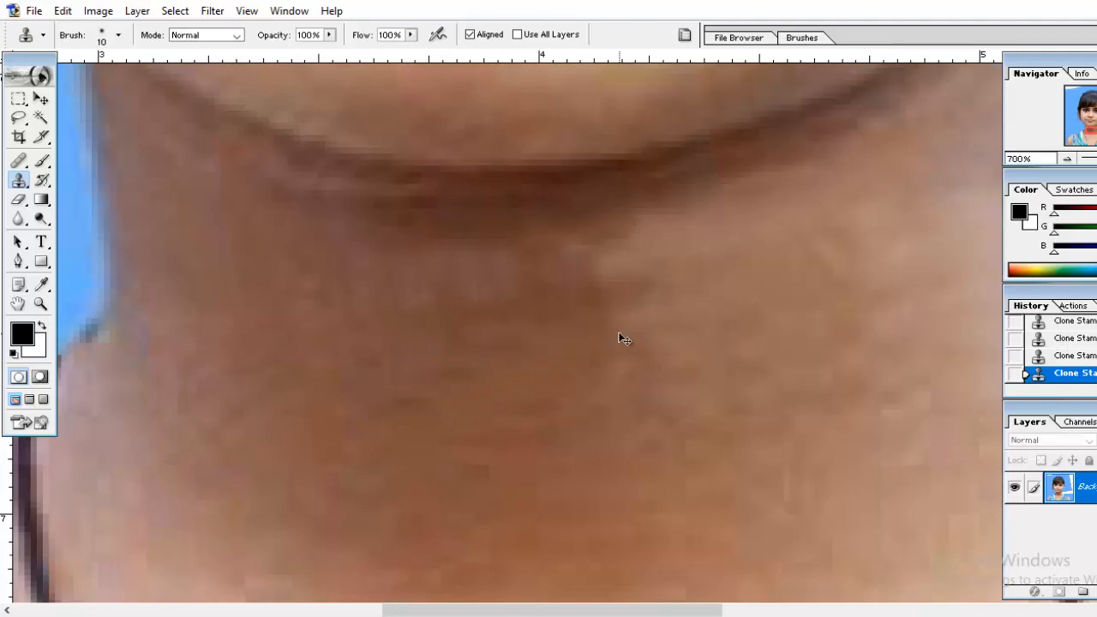
Smooth the remaining seam at the neck's centre with the Healing Brush at size 30, and undo the last healing stroke
key("ctrl+minus")
key("ctrl+minus")
key("ctrl+minus")
key("ctrl+minus")
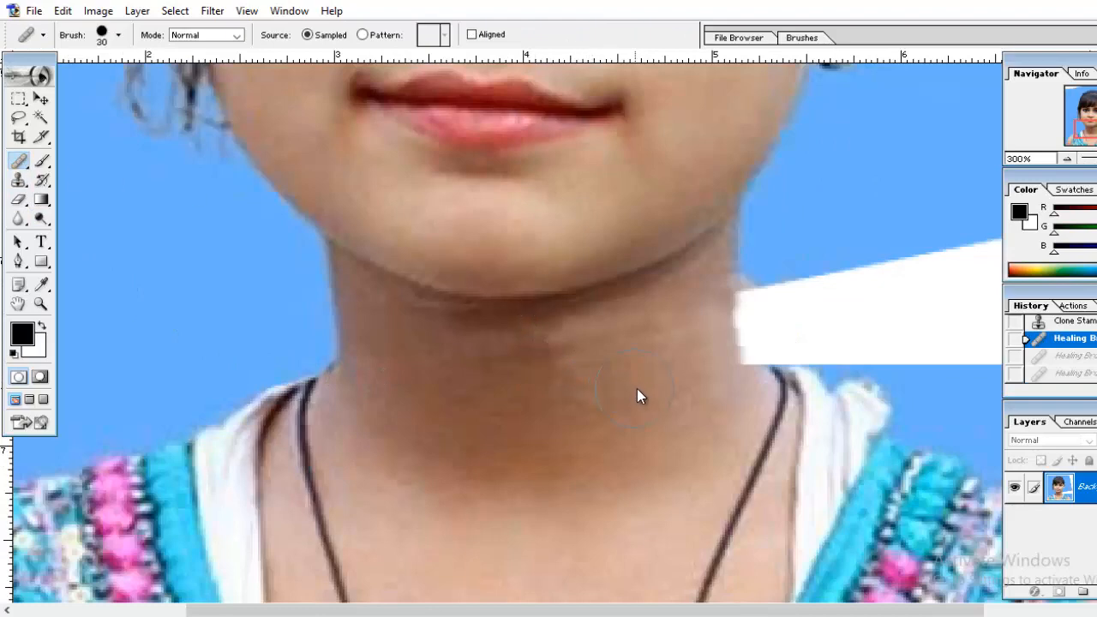
key("bracketleft")
key("ctrl+plus")
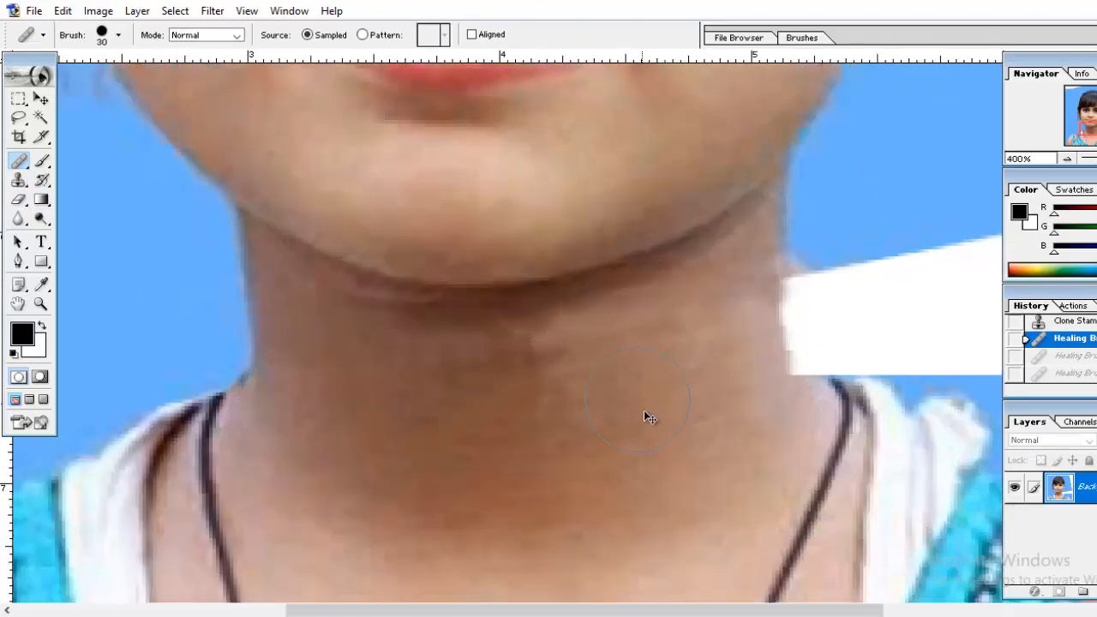
left_click_drag(631, 419, 561, 351)
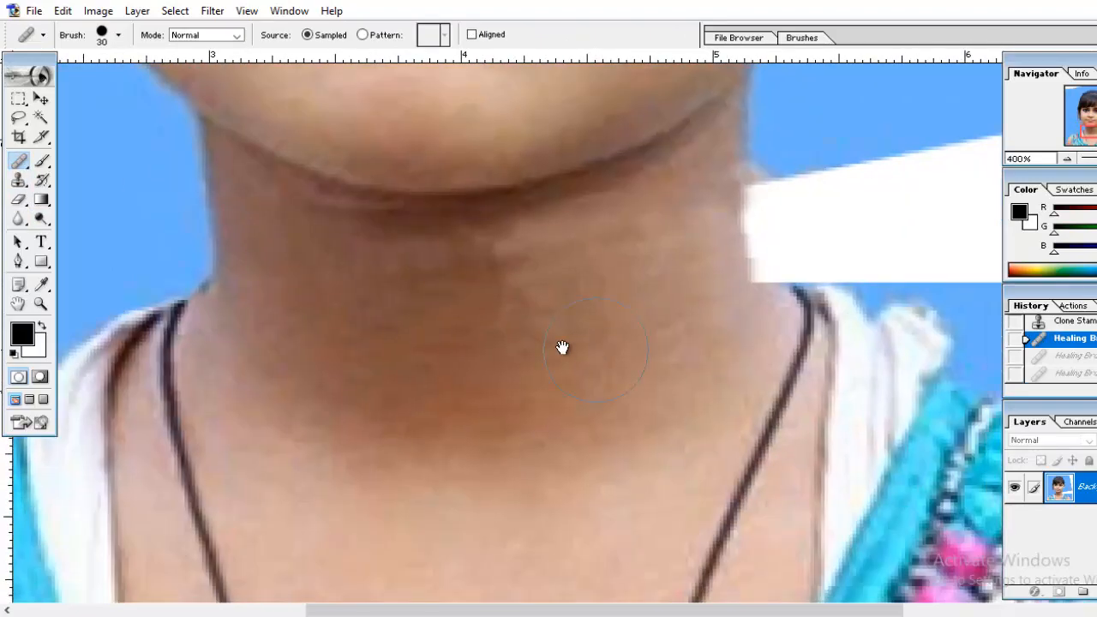
left_click(495, 345, "alt")
left_click(502, 270)
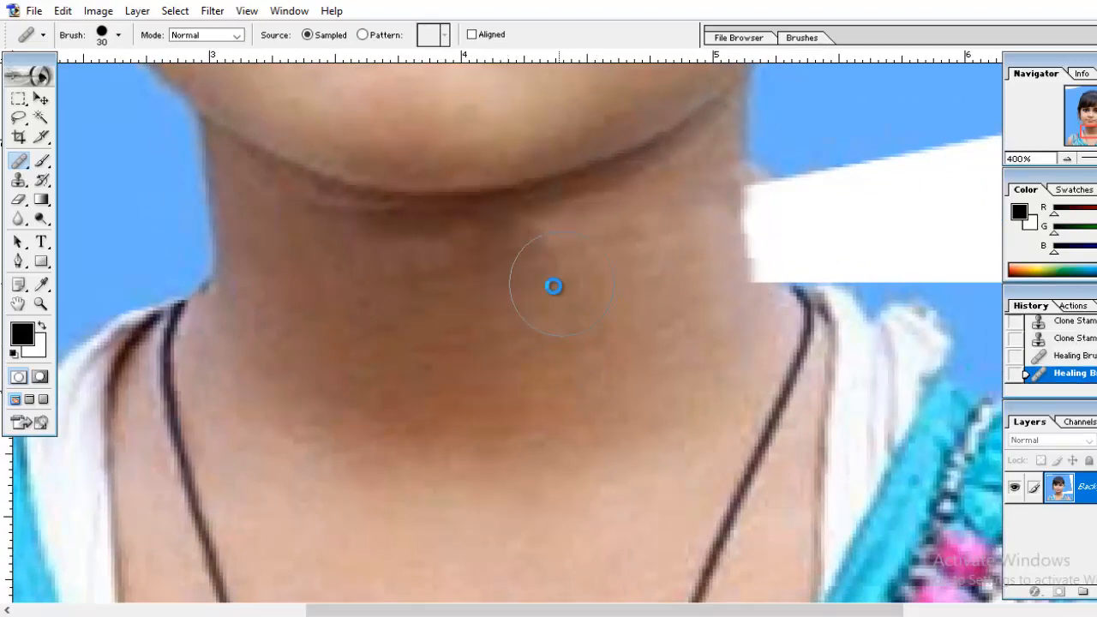
key("ctrl+alt+z")
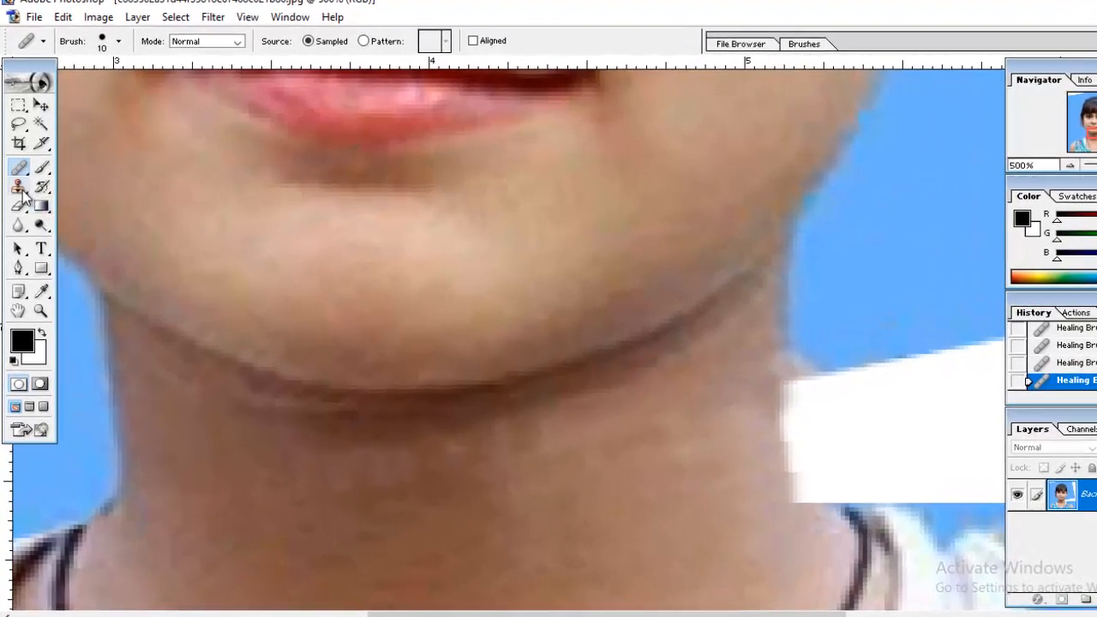
Extend the neck's right edge down to the necklace cord using the Clone Stamp at brush size 10
left_click(19, 189)
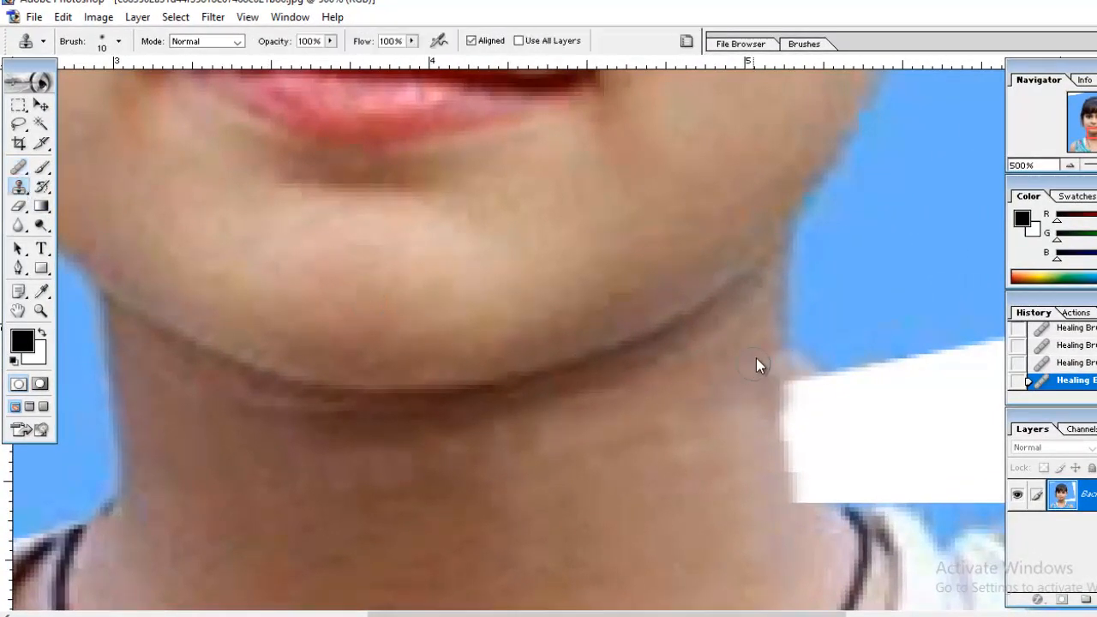
mouse_move(771, 406)
left_mouse_down()
mouse_move(799, 496)
mouse_move(631, 399)
left_mouse_up()
scroll(816, 463, "down", 2)
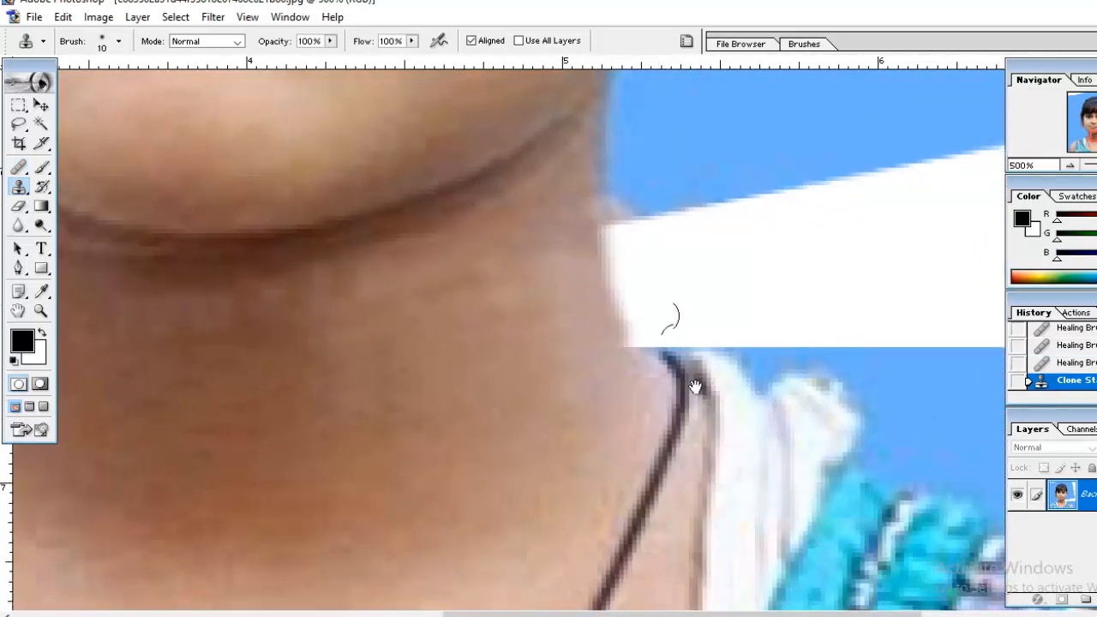
left_click(634, 349)
left_click(643, 350)
left_click(621, 316)
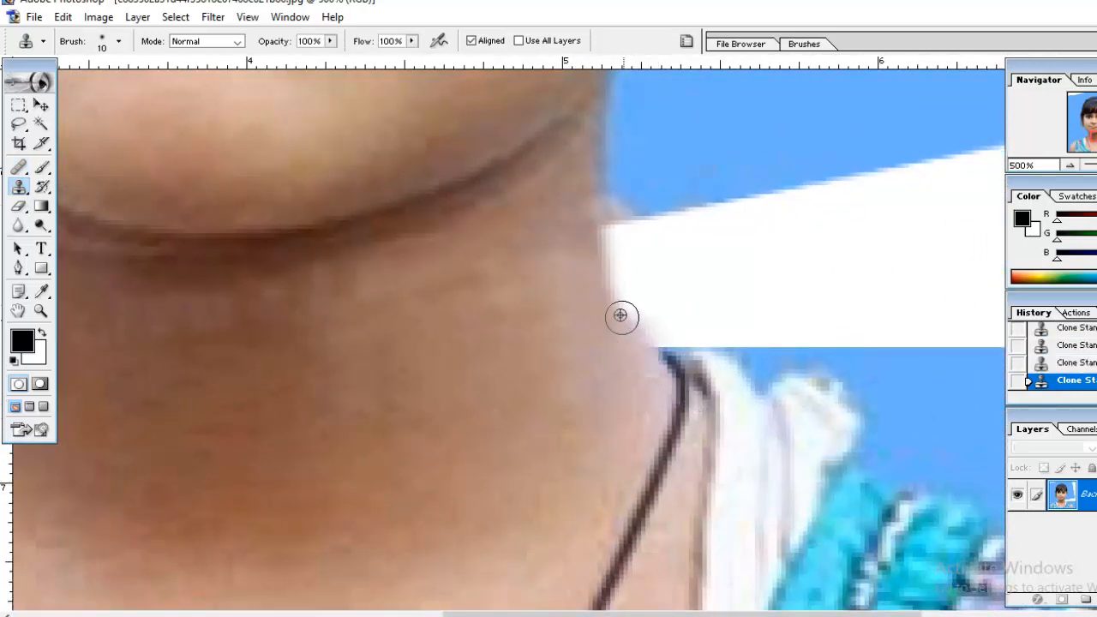
left_click(623, 318)
left_click(648, 348)
left_click(615, 300)
left_click(670, 349)
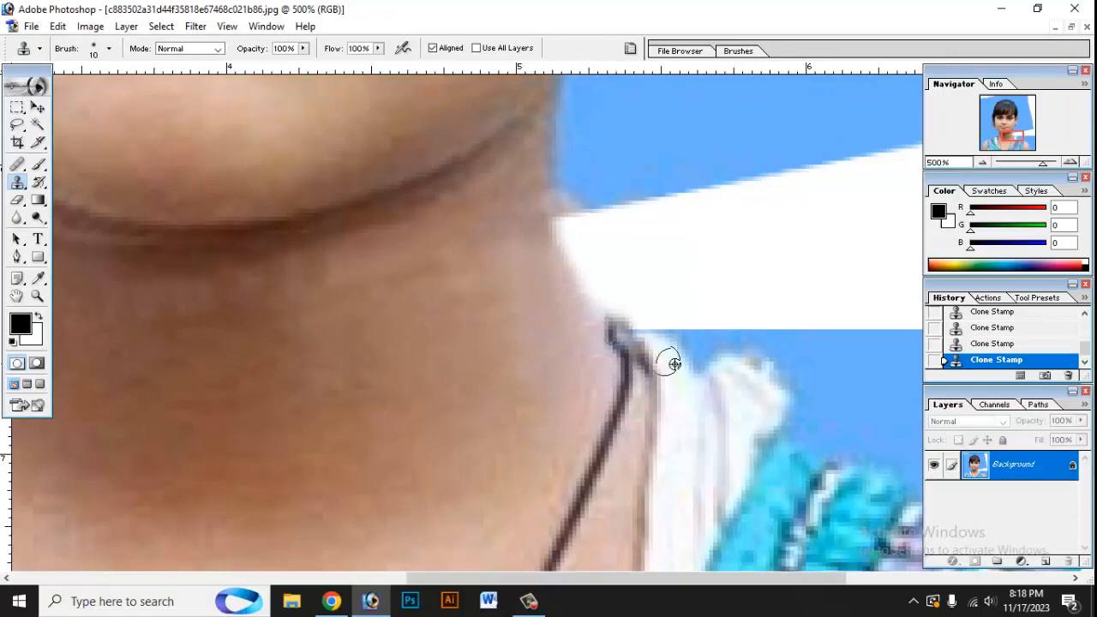
Clone white strap fabric next to the upper end of the necklace cord on the right shoulder
left_click_drag(741, 398, 783, 414)
left_click(735, 347)
left_click(724, 359)
left_click(642, 347)
Sample the white strap's edge and clone it upward to complete the strap above the necklace cord
key("ctrl+minus")
key("ctrl+minus")
key("ctrl+minus")
key("ctrl+minus")
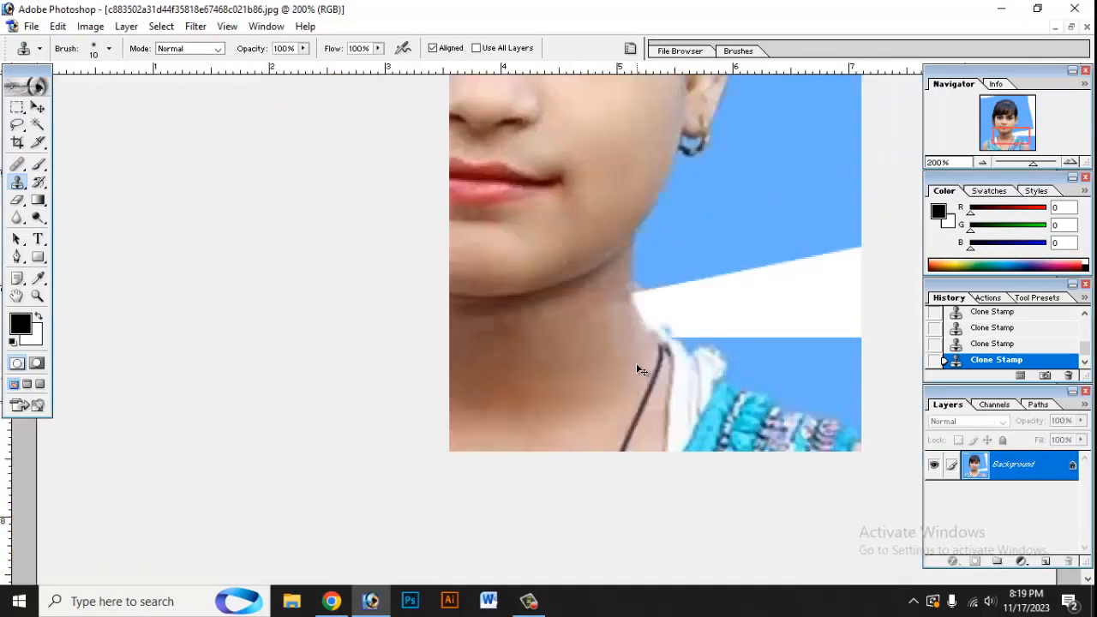
key("ctrl+plus")
key("ctrl+plus")
key("ctrl+plus")
key("ctrl+plus")
left_click_drag(646, 379, 514, 94)
left_click_drag(685, 483, 553, 197)
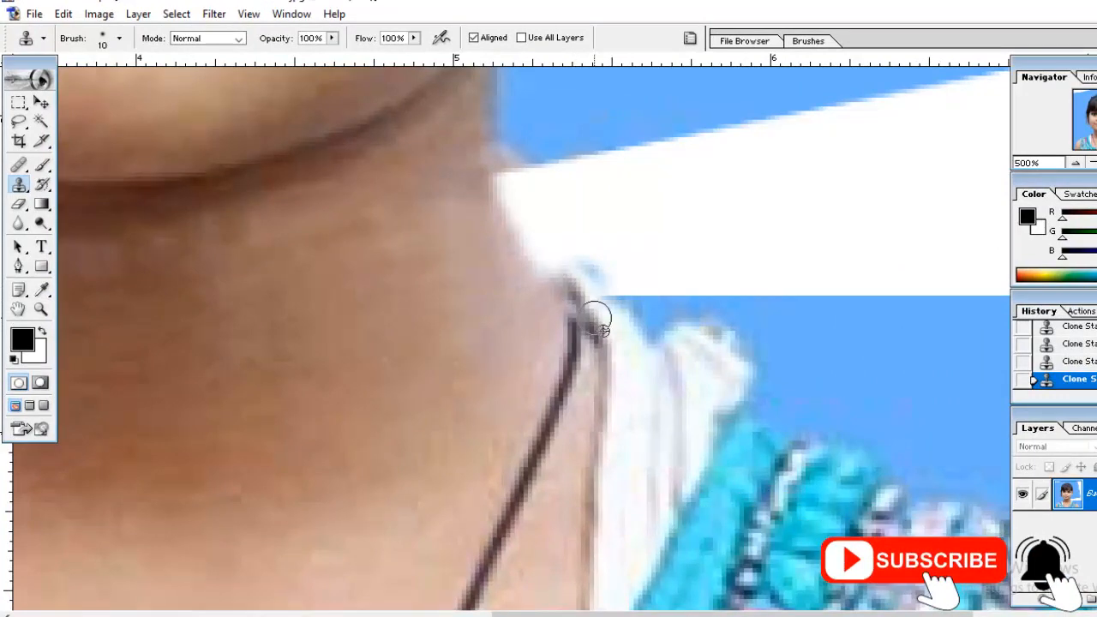
left_click(626, 316, "alt")
left_click_drag(610, 296, 603, 291)
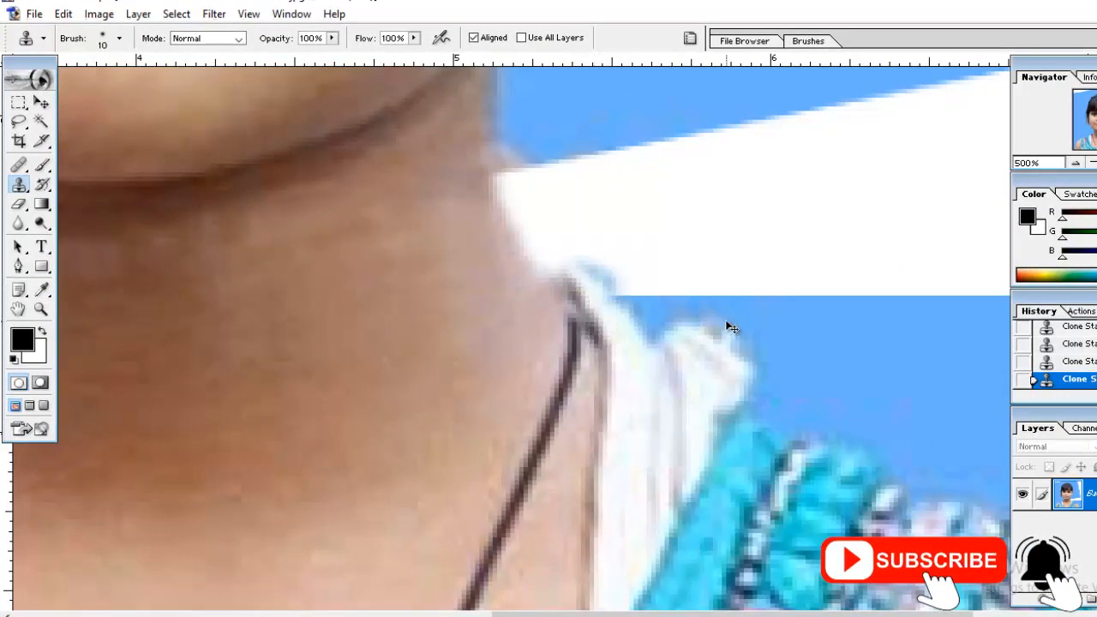
Examine the whole portrait and the repaired neck and shoulder area
key("ctrl+minus")
key("ctrl+minus")
key("ctrl+minus")
key("ctrl+minus")
key("ctrl+minus")
key("ctrl+minus")
key("ctrl+plus")
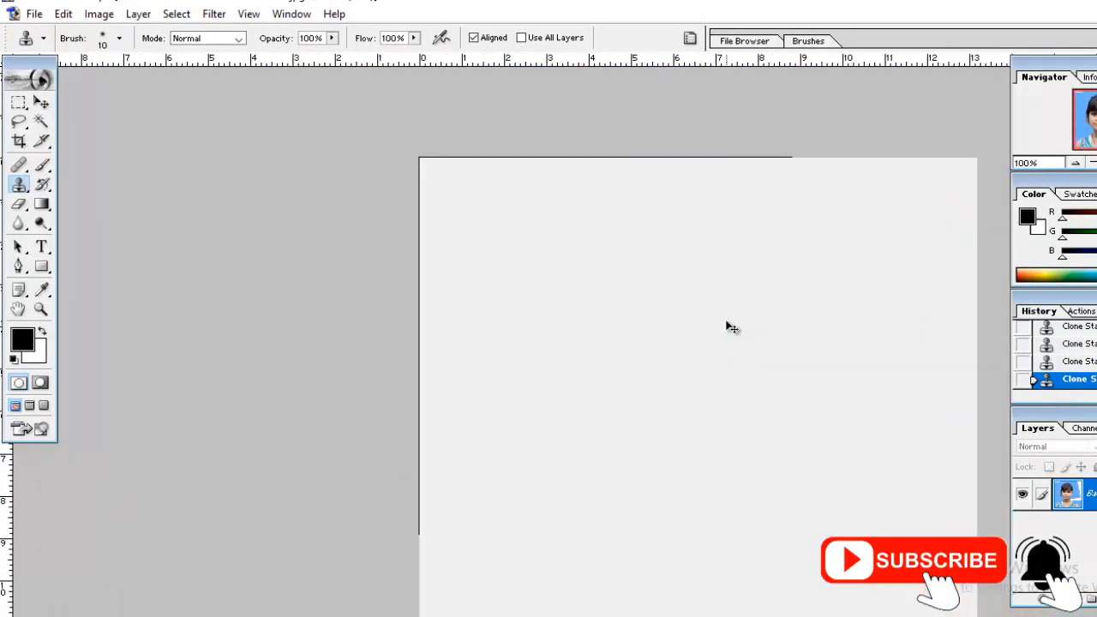
key("ctrl+minus")
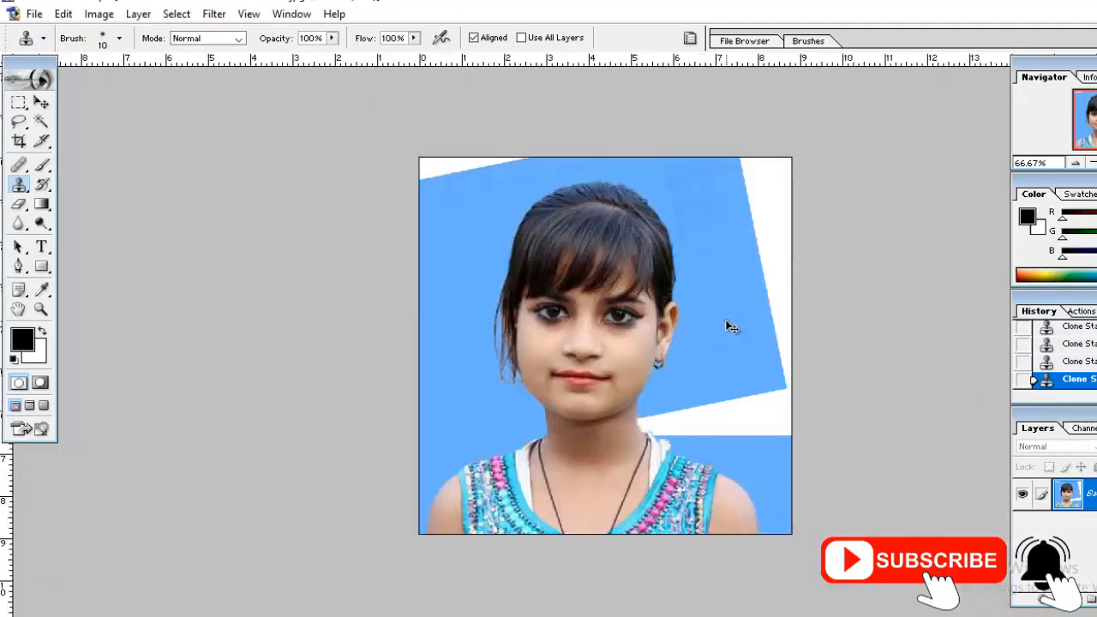
key("ctrl+plus")
key("ctrl+plus")
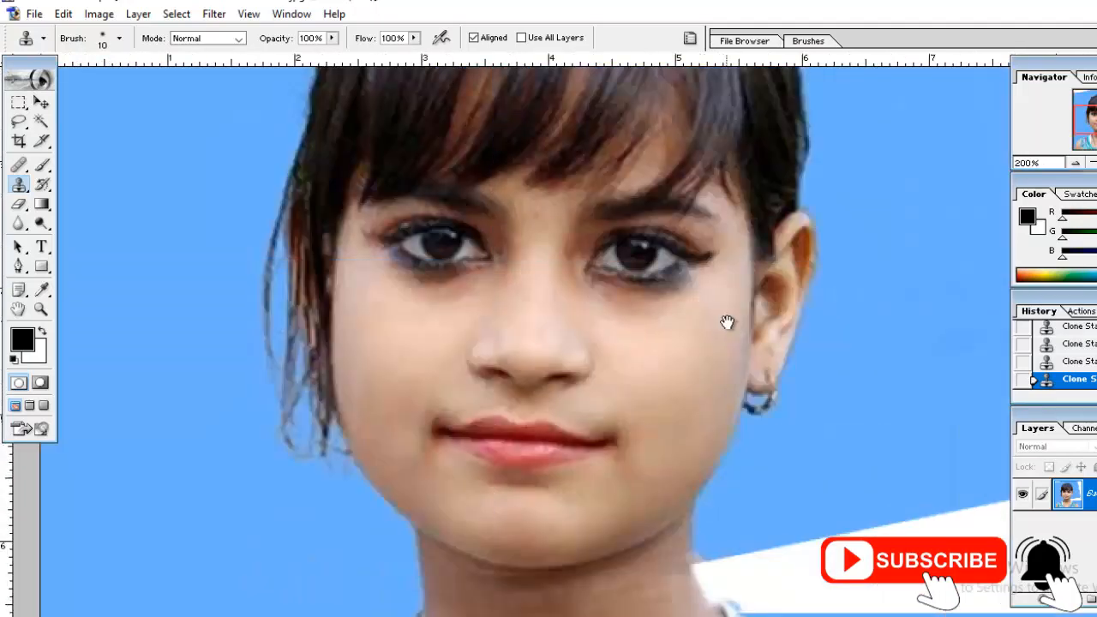
scroll(529, 418, "down", 5)
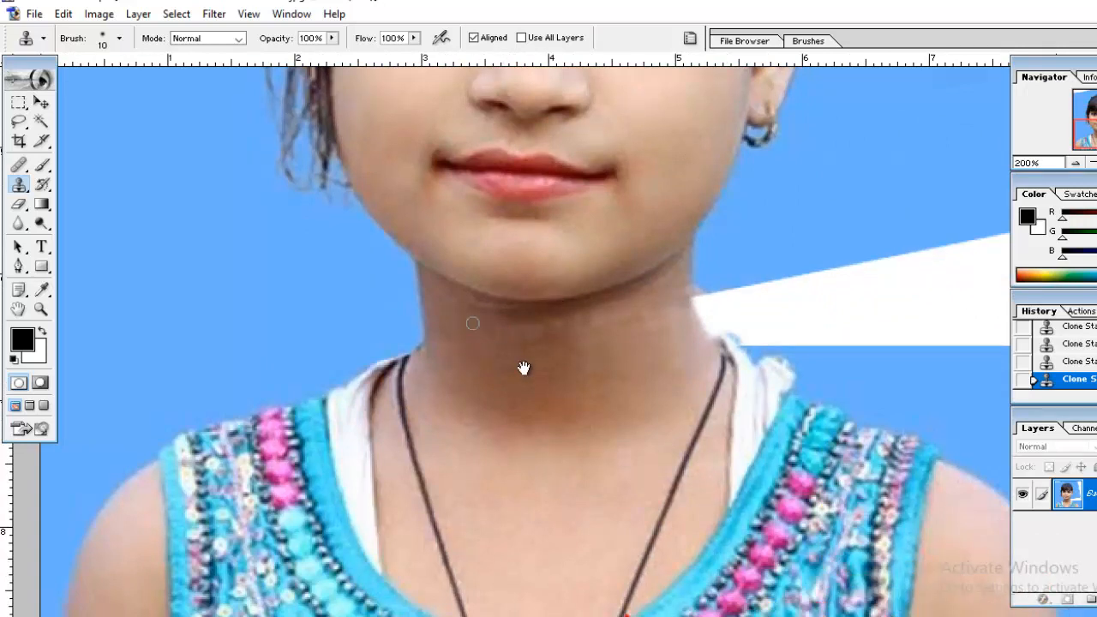
Start a Pen tool path down the neck's right edge and along the top of the white strap
left_click(19, 267)
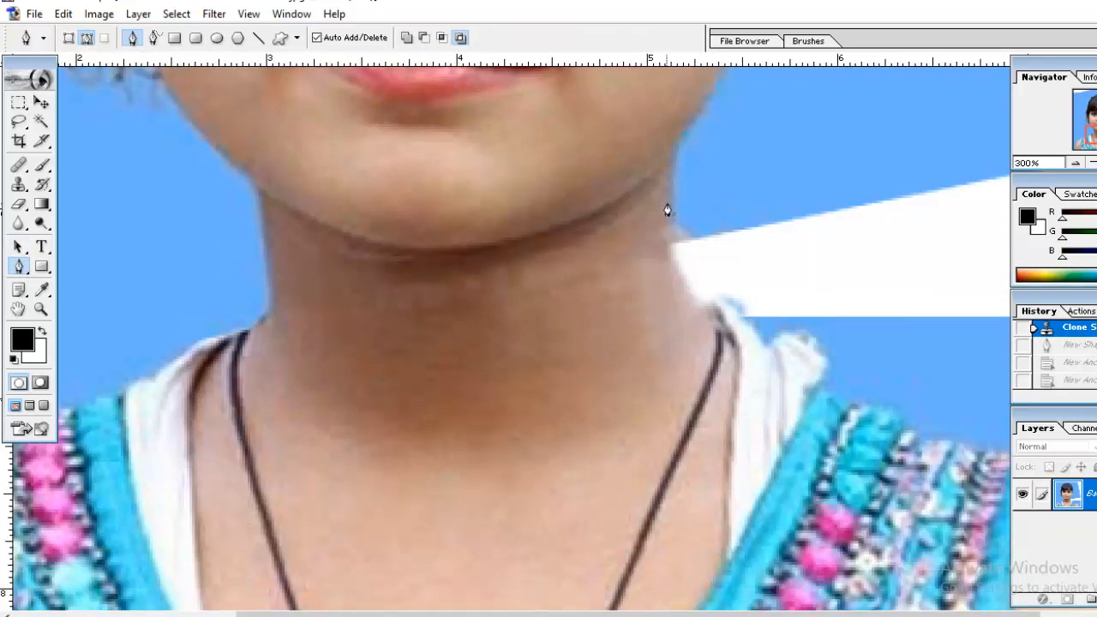
left_click(673, 203)
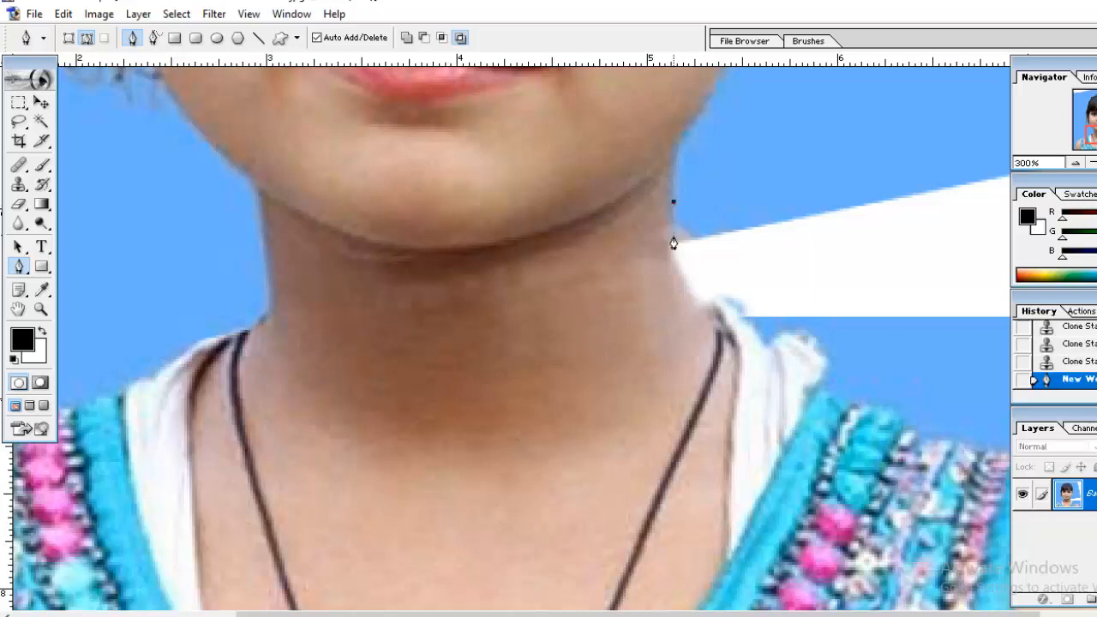
left_click(674, 241)
left_click(680, 273)
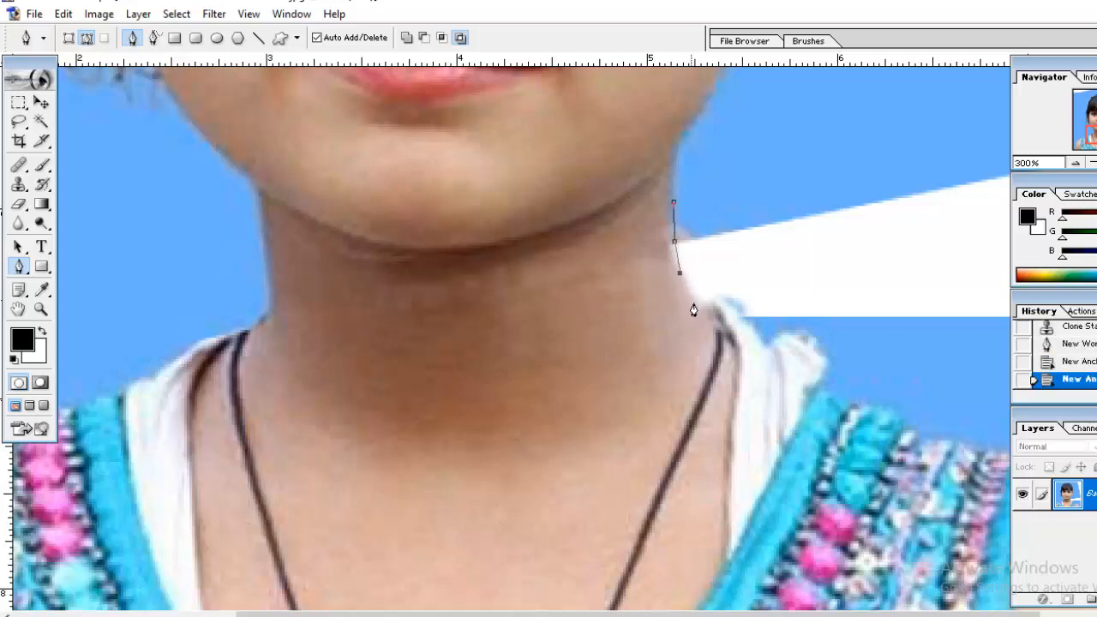
left_click(699, 305)
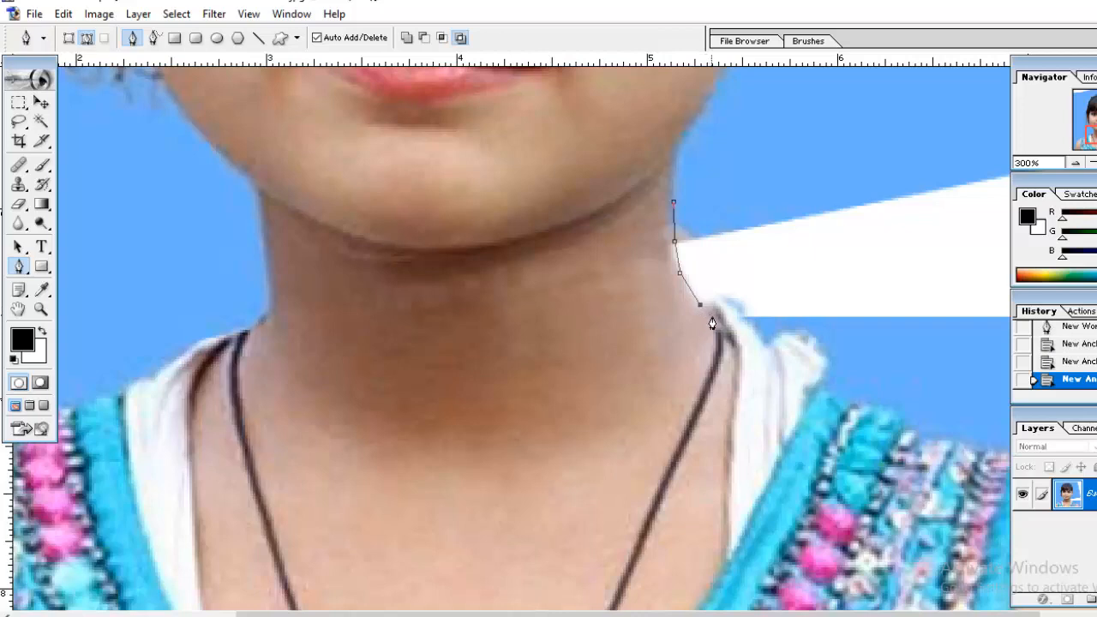
left_click(772, 341)
left_click(802, 340)
left_click(824, 344)
left_click_drag(825, 325, 563, 266)
Continue the path across the right background and outside the canvas around its right side, top and upper-left corner
key("ctrl+minus")
key("ctrl+minus")
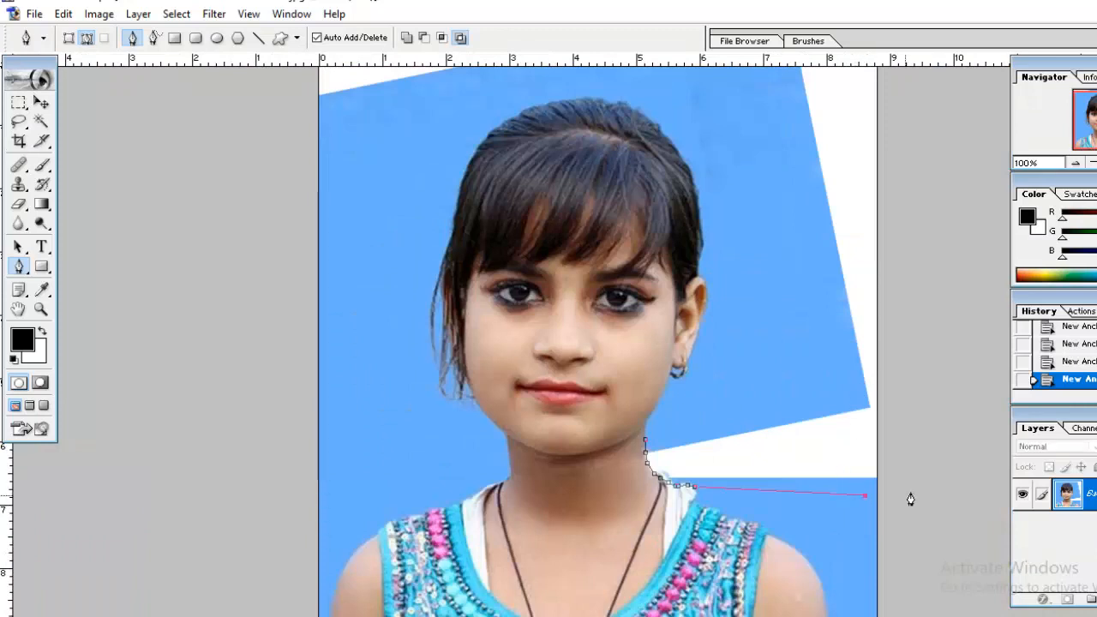
left_click(911, 497)
left_click(910, 301)
scroll(909, 257, "up", 1)
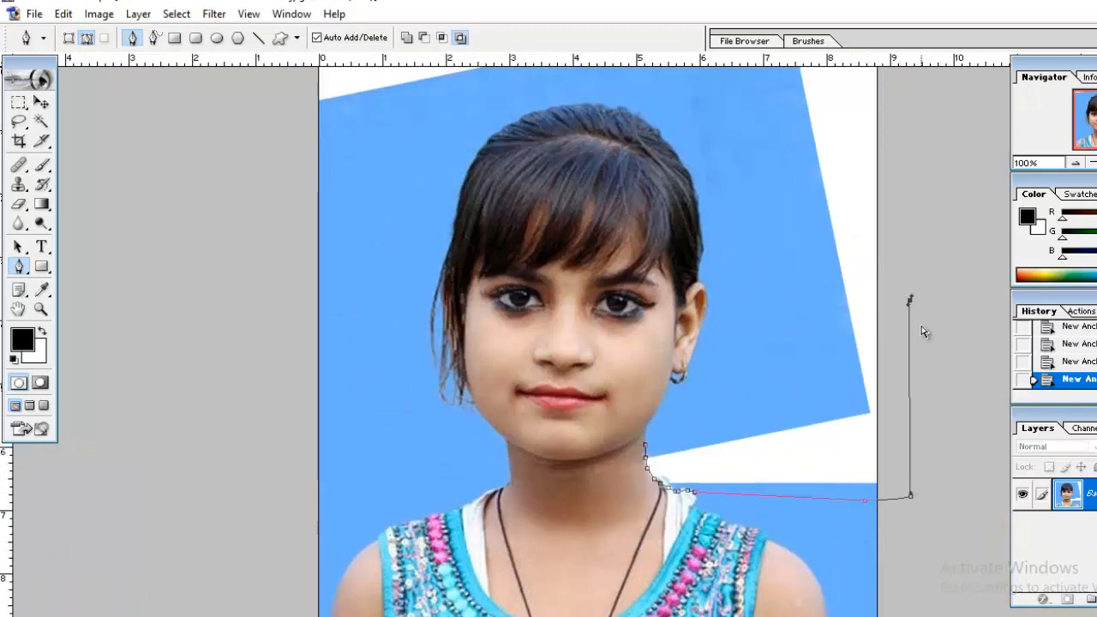
key("ctrl+minus")
left_click(851, 146)
left_click(590, 114)
left_click_drag(391, 122, 358, 134)
left_click(354, 175)
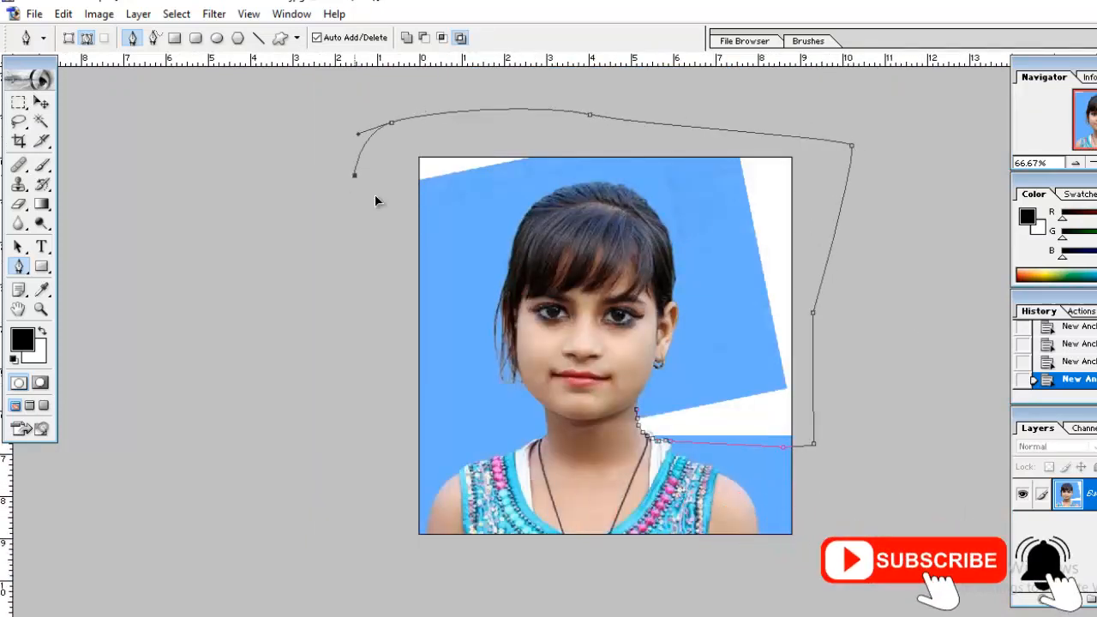
Bring the path back above the head and down beside the hair and ear, closing it at its start on the neck
left_click(547, 177)
left_click(648, 180)
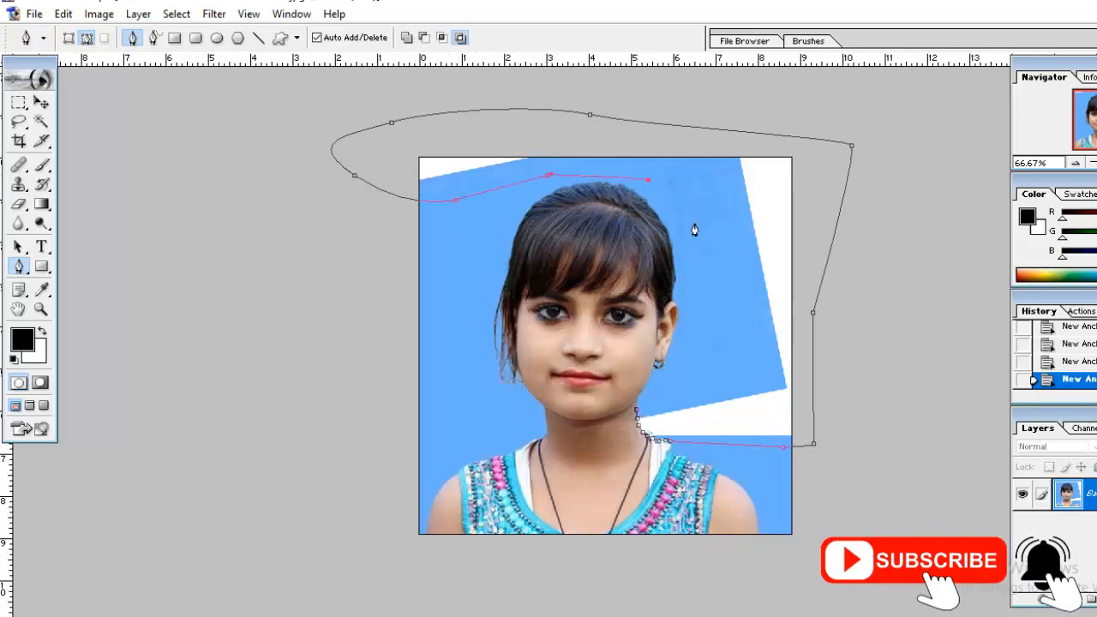
left_click(694, 224)
left_click(710, 302)
left_click(690, 376)
key("ctrl+plus")
key("ctrl+plus")
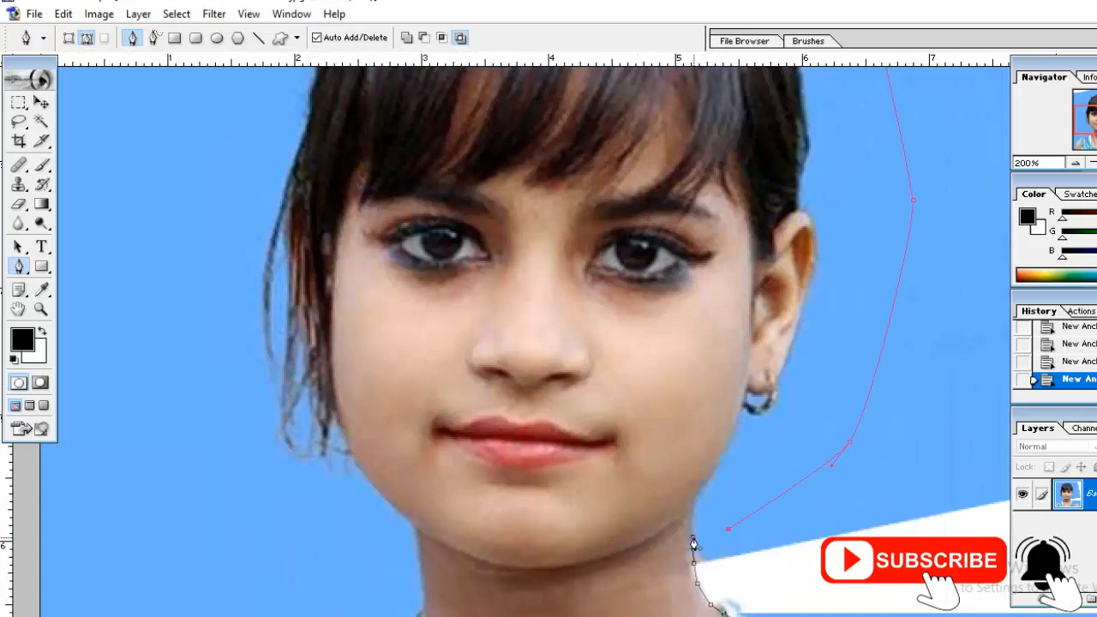
left_click(693, 543)
Convert the closed path around the background into a new anti-aliased selection with a 0-pixel feather radius
scroll(489, 318, "down", 3)
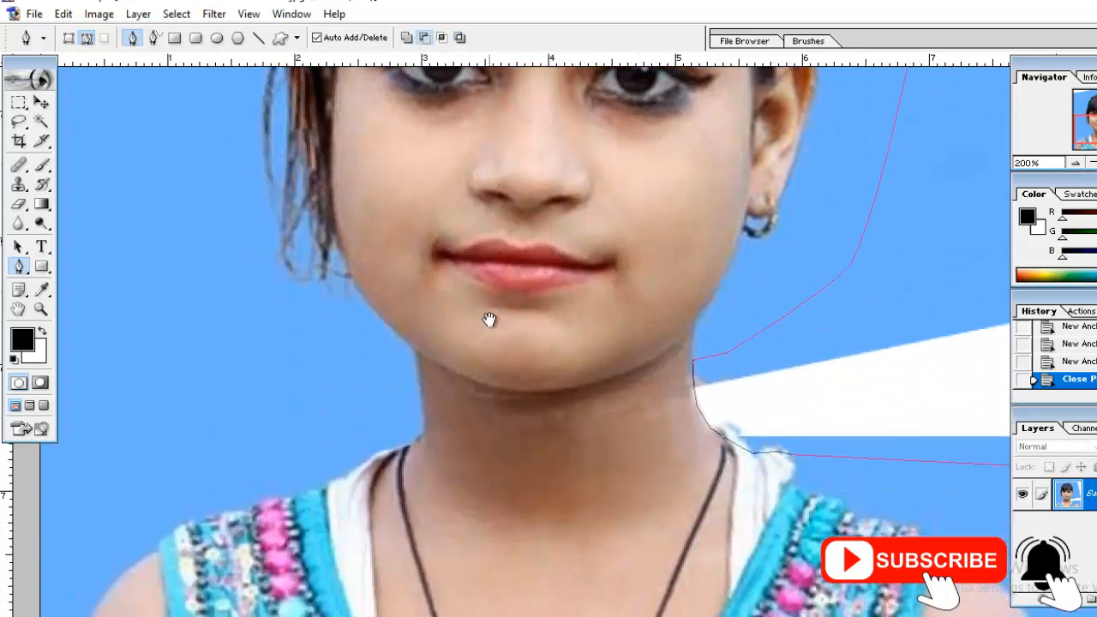
right_click(775, 374)
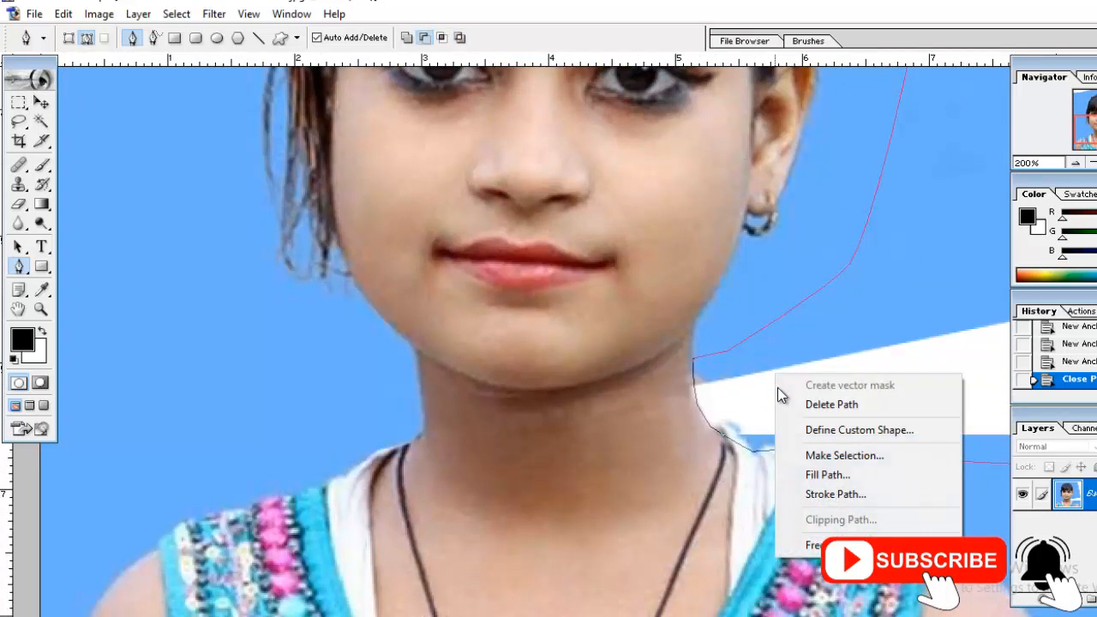
left_click(833, 461)
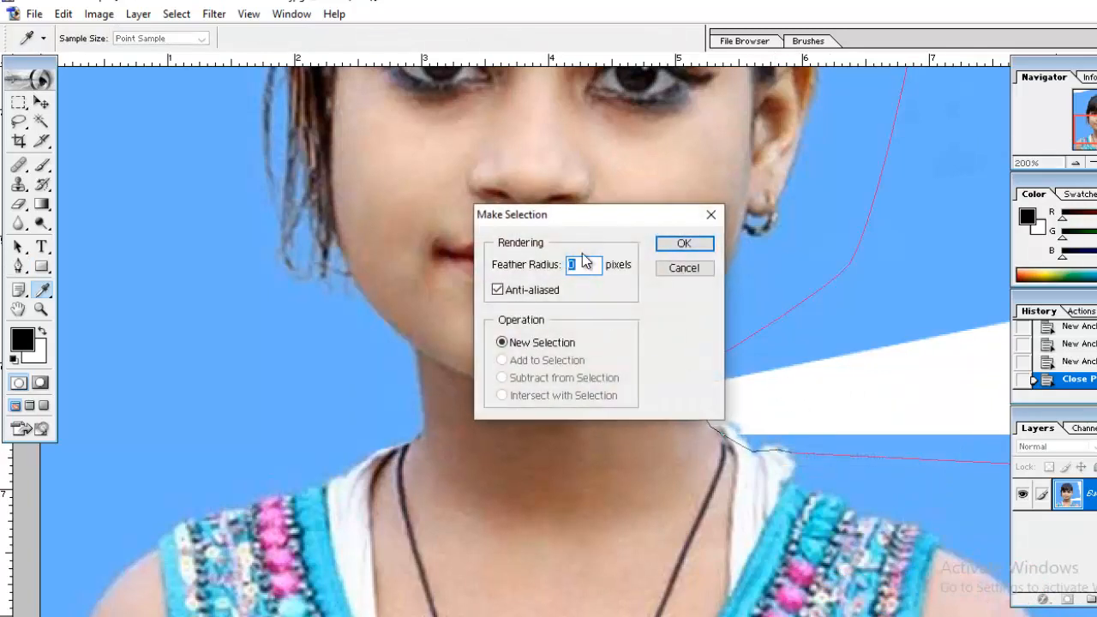
left_click(685, 244)
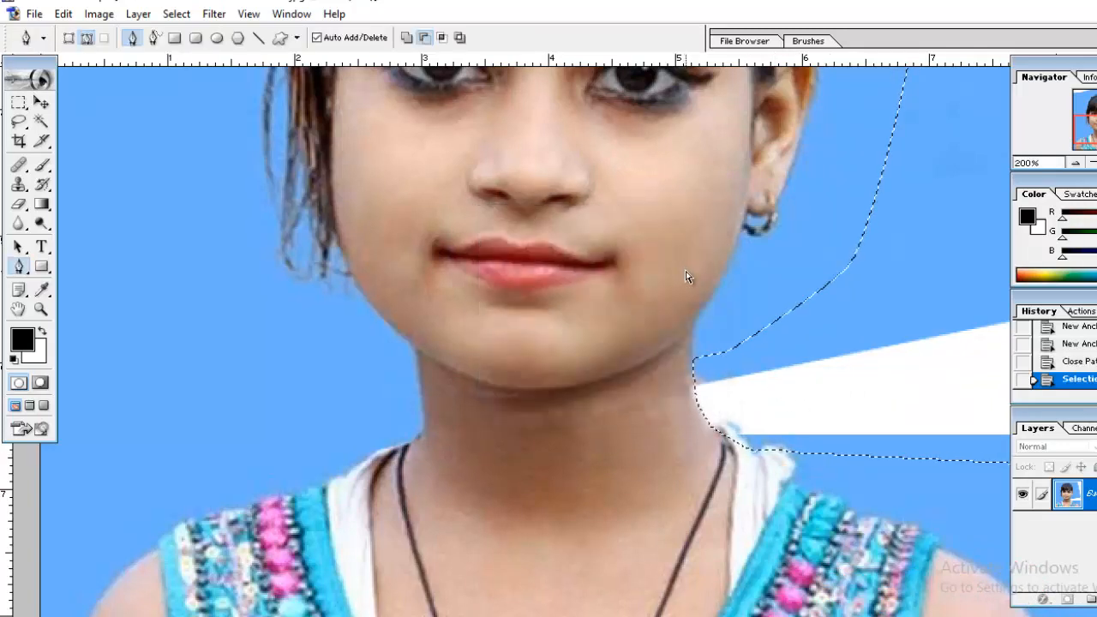
Set the background color to the portrait's backdrop blue, 68B0FC, by sampling it from the image
key("ctrl+minus")
key("ctrl+minus")
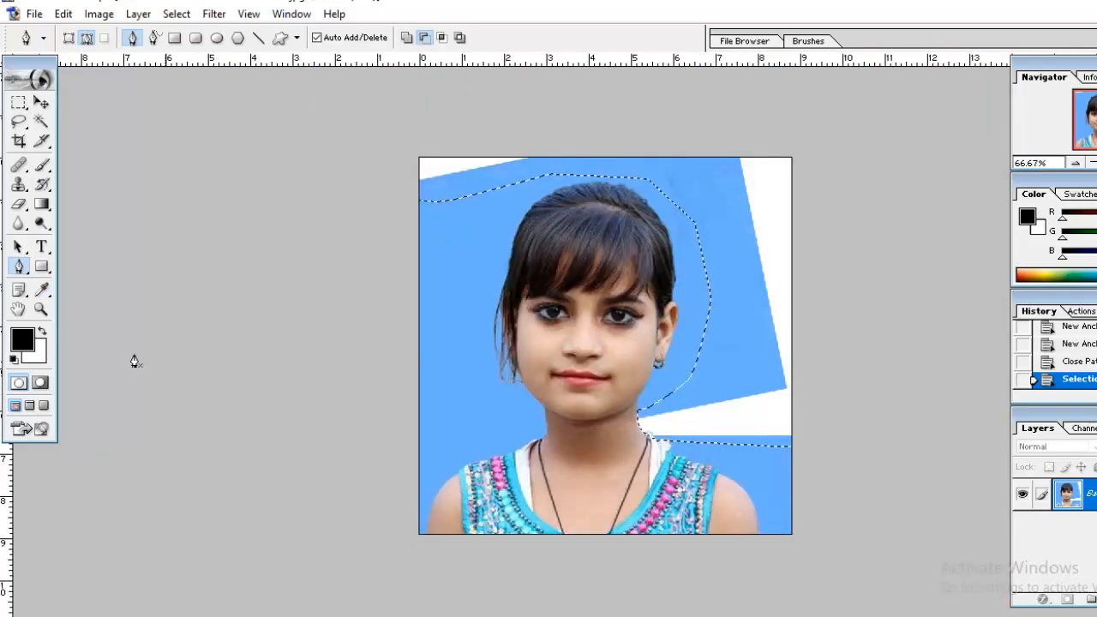
left_click(42, 355)
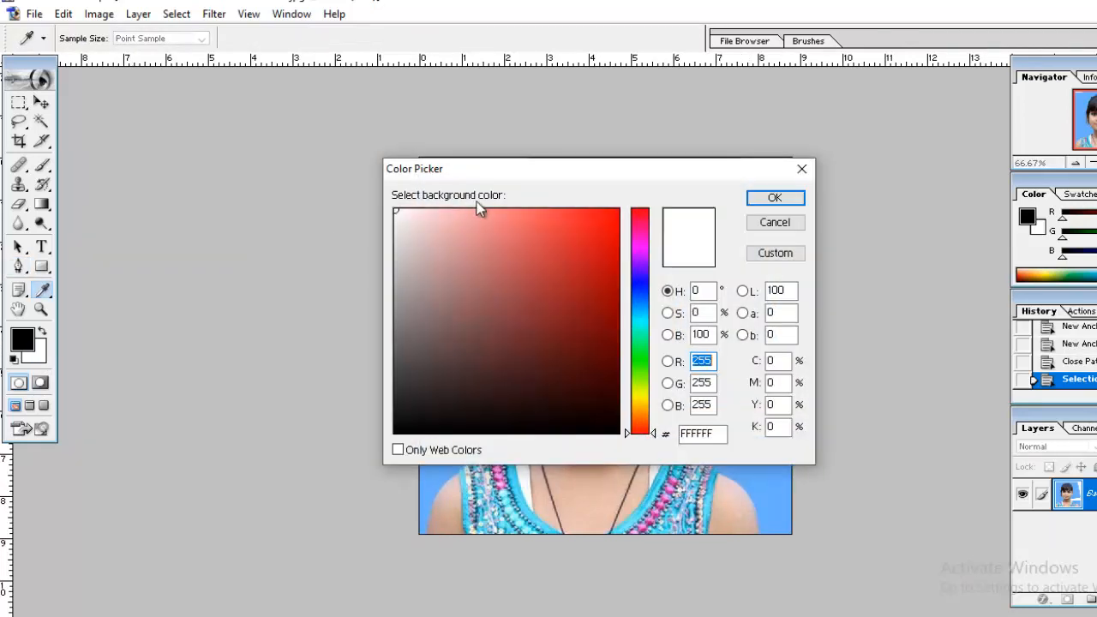
left_click_drag(558, 170, 188, 167)
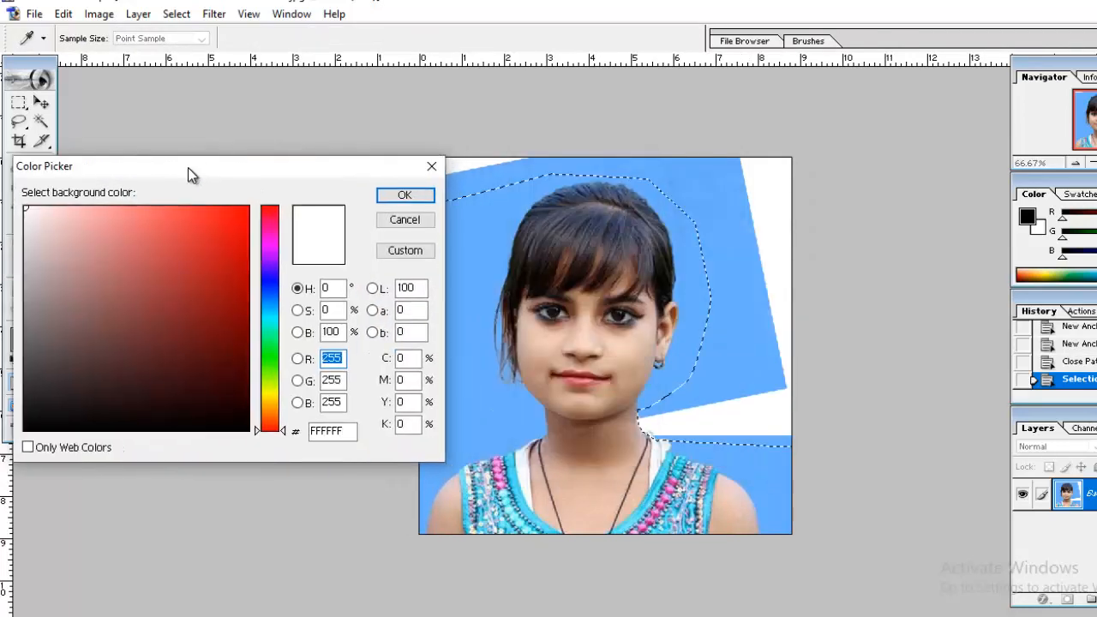
left_click(482, 260)
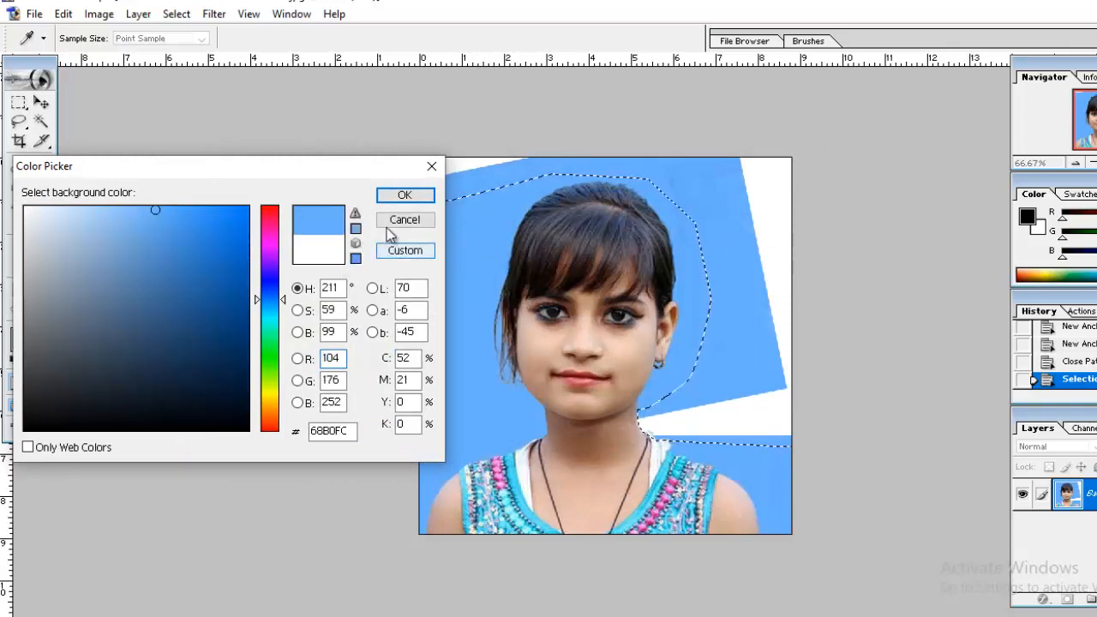
left_click(404, 197)
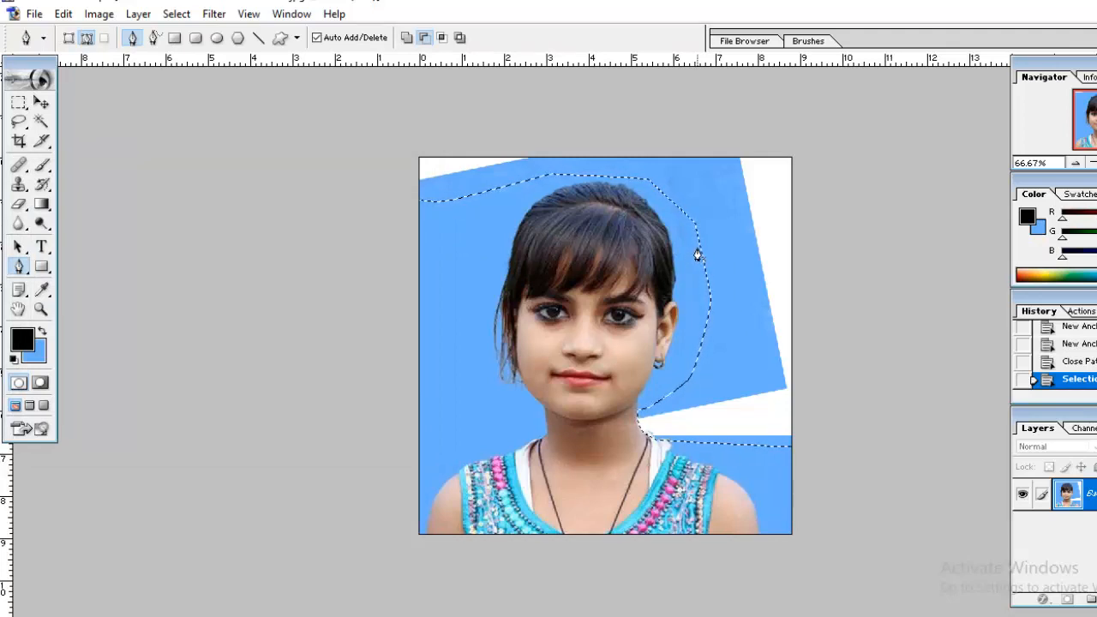
Clear the selected area to the blue background color and deselect it
key("Delete")
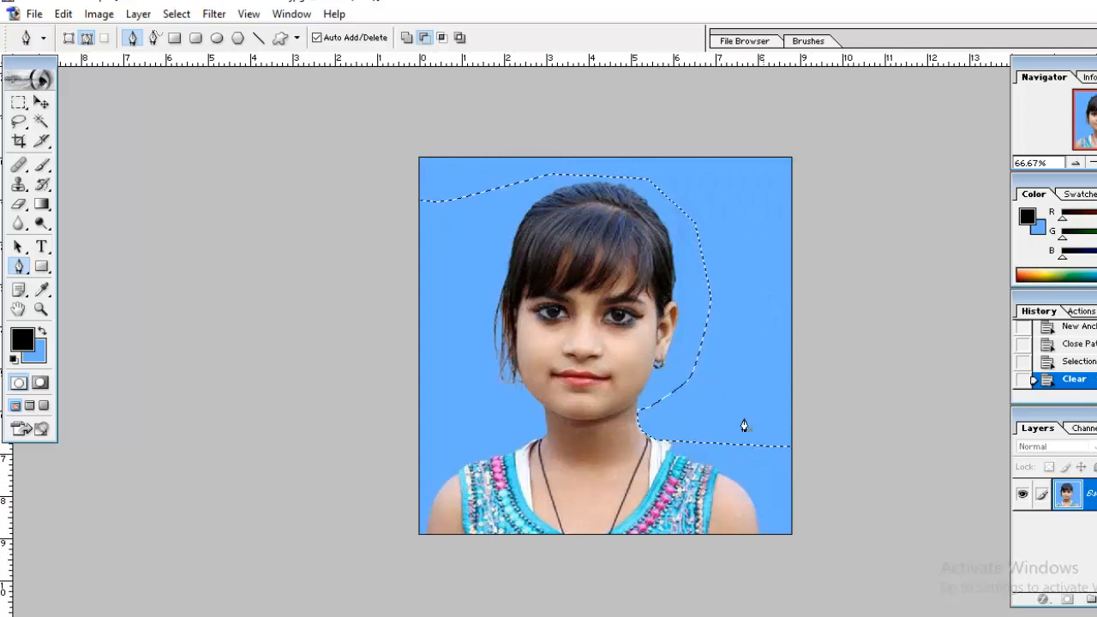
key("m")
key("ctrl+d")
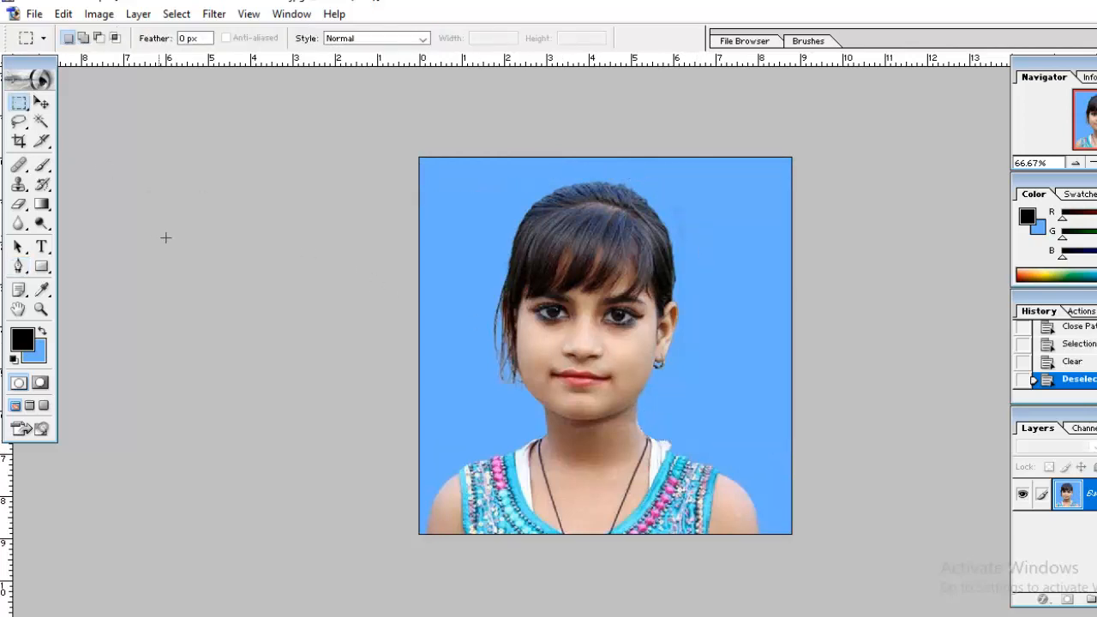
Undo the deselection at the neck's right edge and invert the restored selection
key("ctrl+plus")
key("ctrl+plus")
key("ctrl+plus")
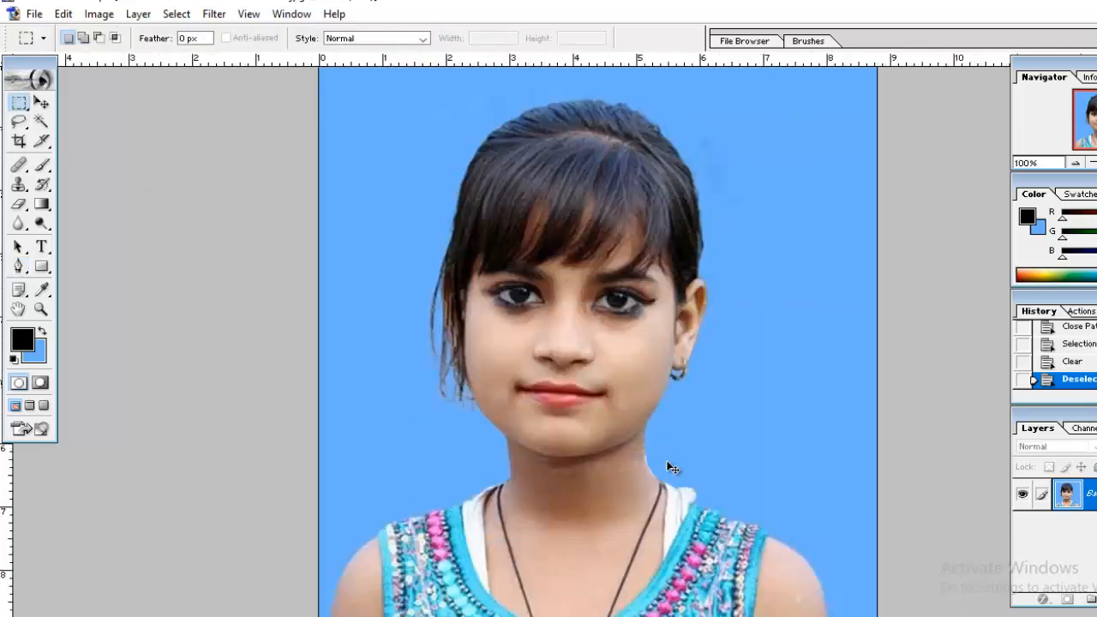
left_click_drag(690, 544, 491, 203)
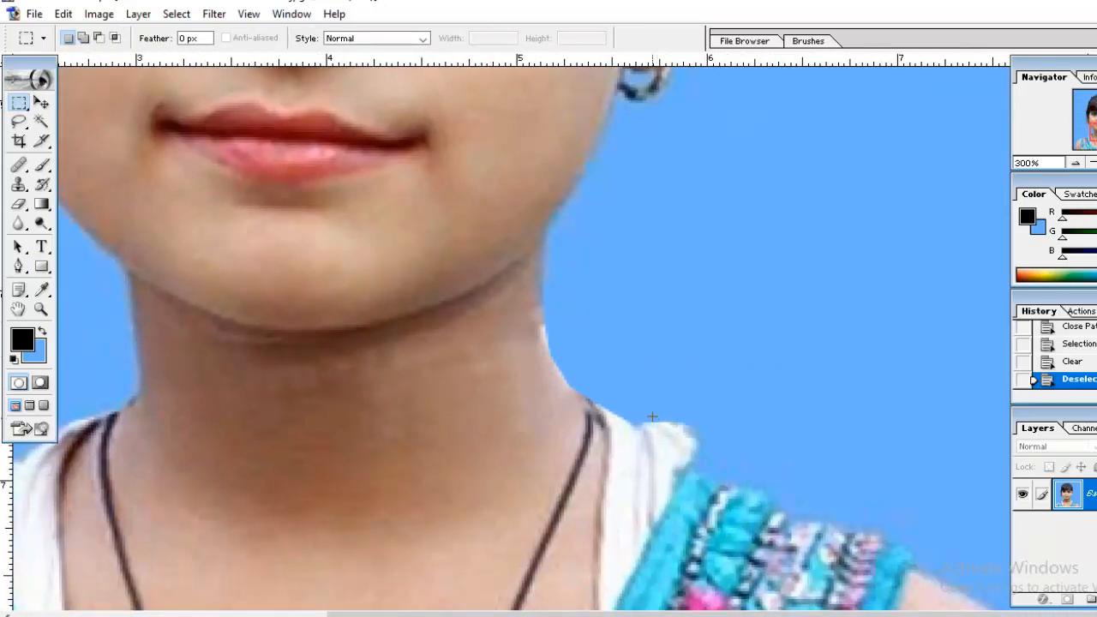
key("ctrl+z")
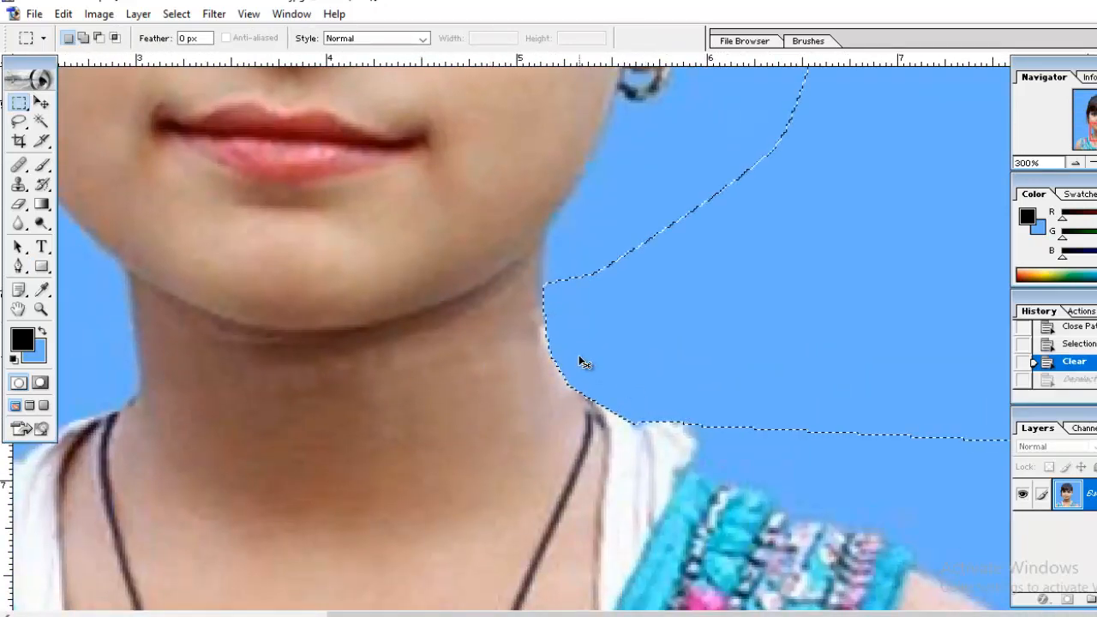
key("ctrl+minus")
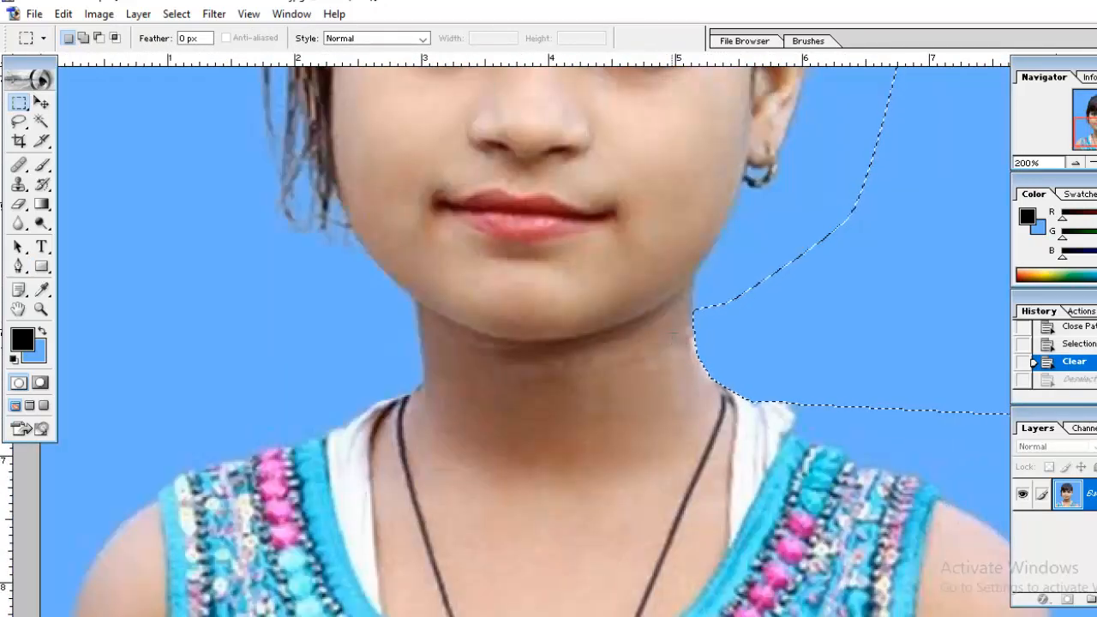
key("ctrl+shift+i")
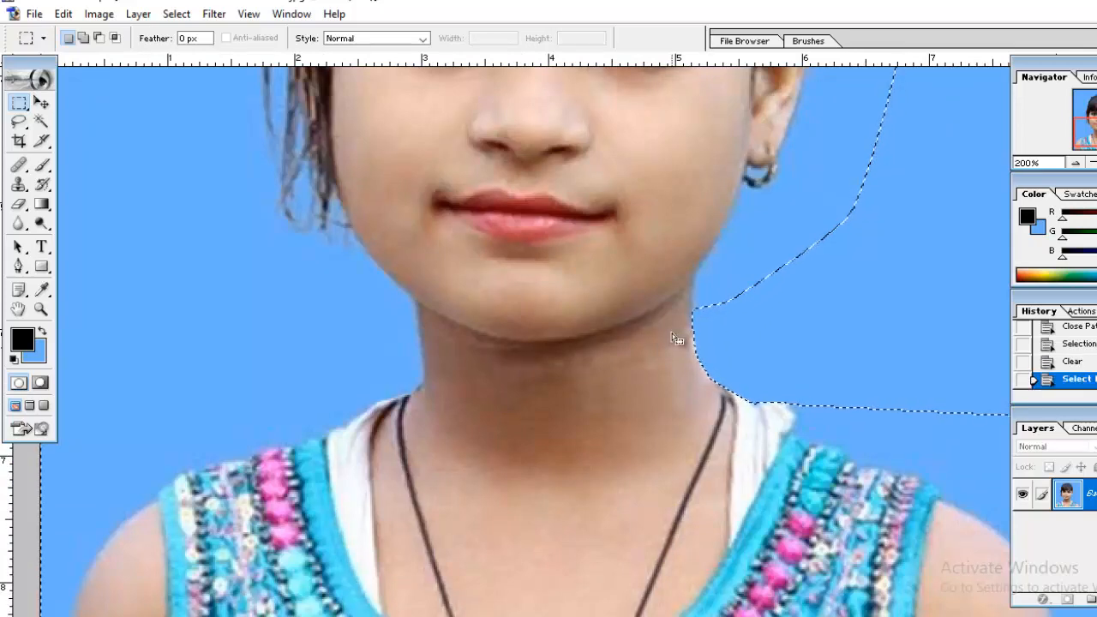
Cover the white fringe along the neck's right edge with nearby skin, using a size 10 Clone Stamp at 100% opacity
key("ctrl+plus")
key("ctrl+plus")
key("ctrl+plus")
key("ctrl+minus")
key("ctrl+minus")
key("ctrl+minus")
key("ctrl+minus")
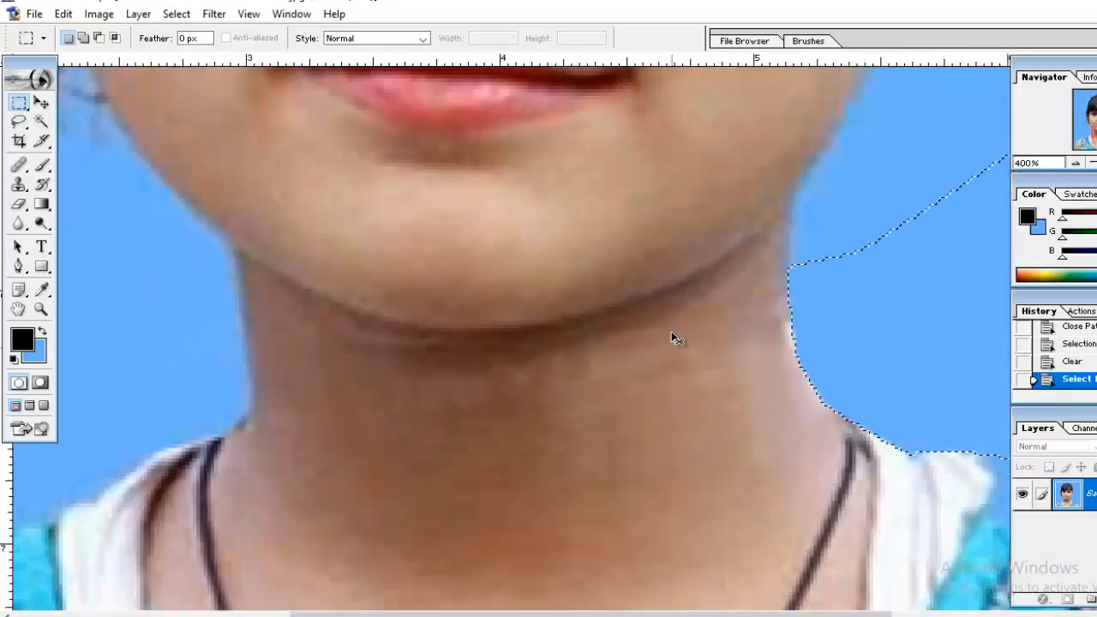
key("ctrl+minus")
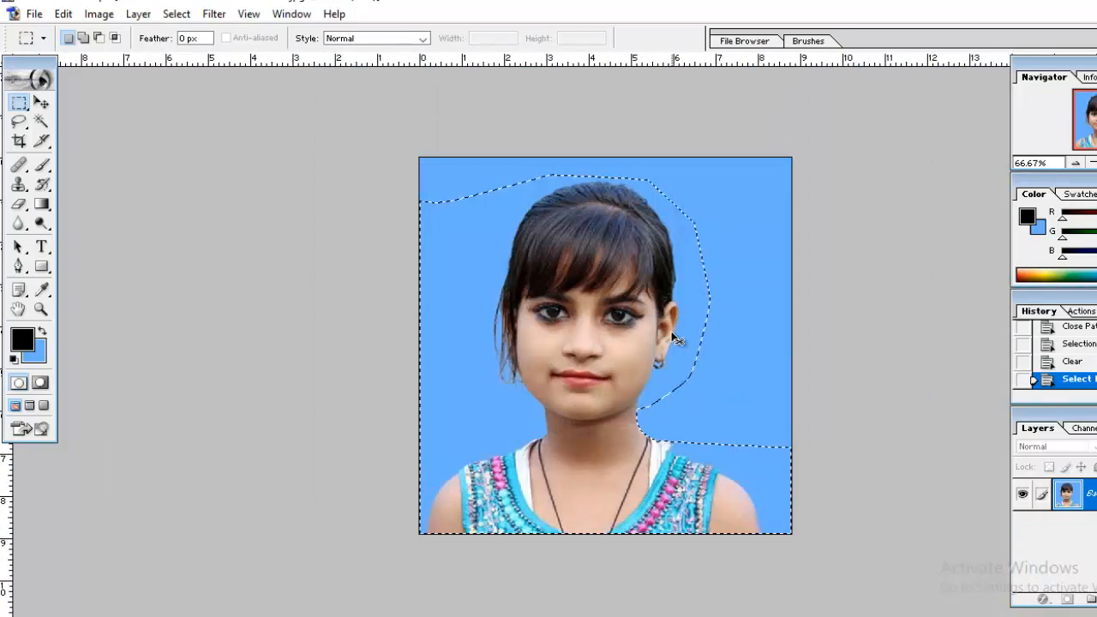
key("ctrl+plus")
key("ctrl+plus")
key("ctrl+plus")
left_click_drag(698, 417, 365, 159)
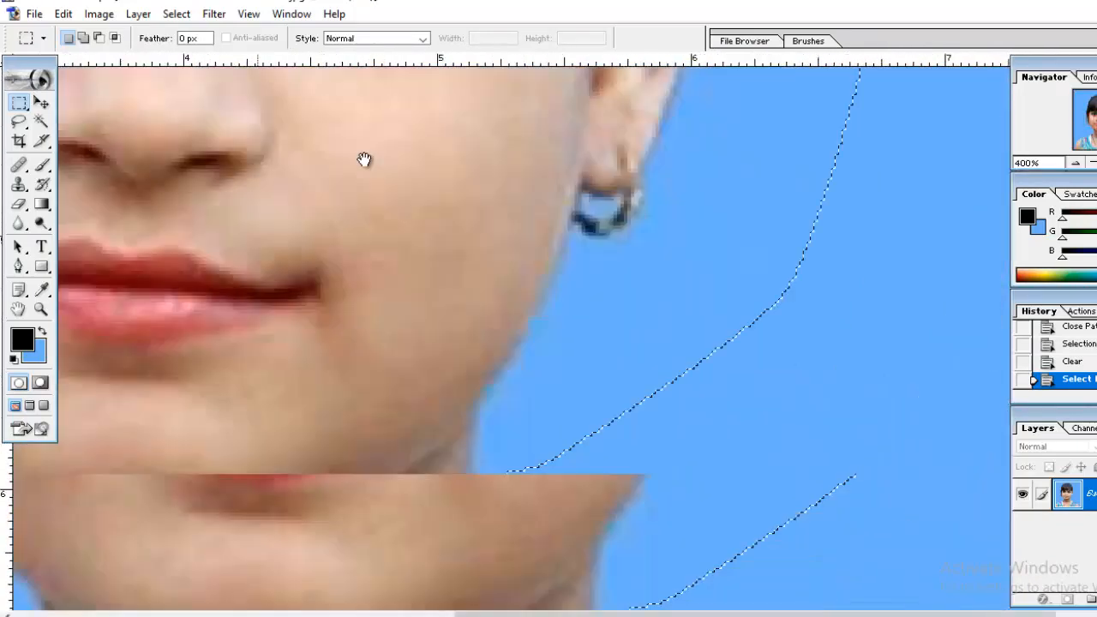
left_click_drag(456, 522, 365, 265)
key("ctrl+plus")
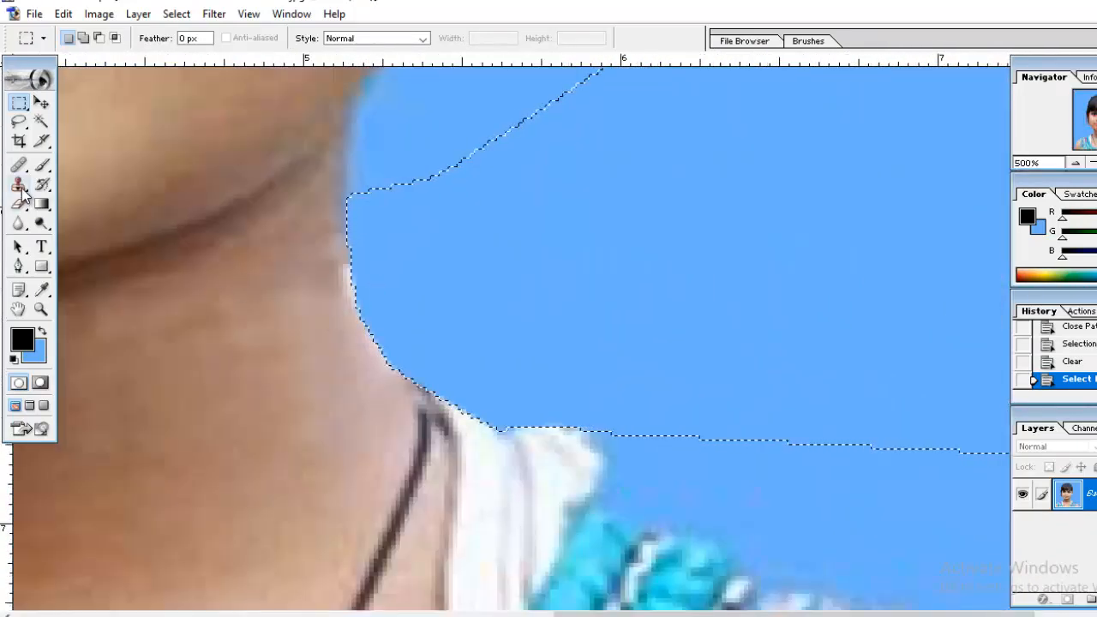
key("s")
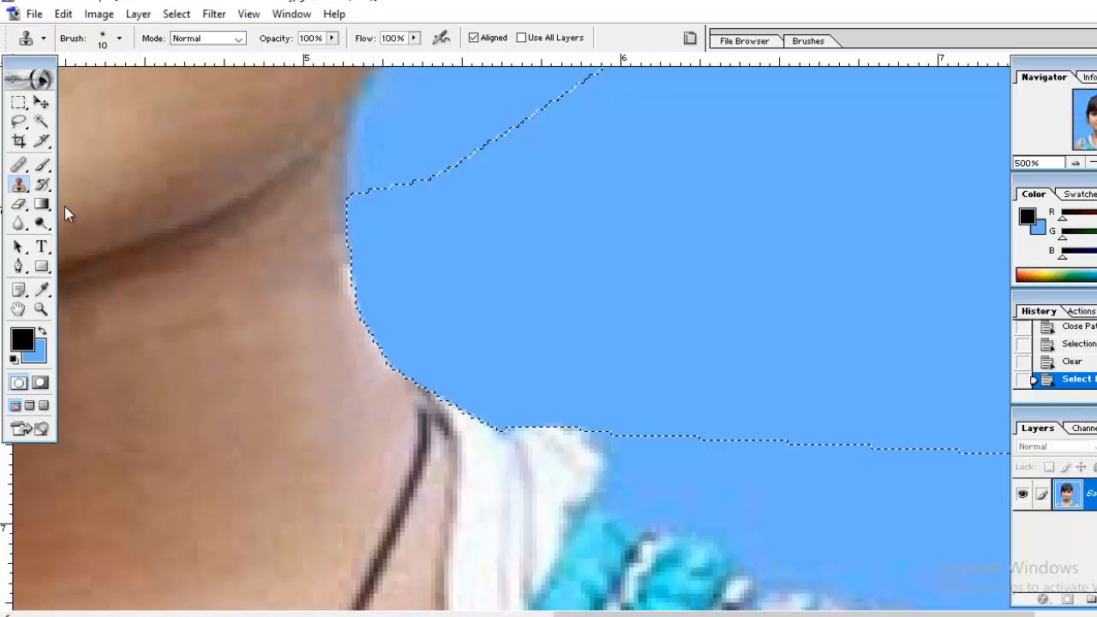
left_click(320, 276, "alt")
mouse_move(341, 273)
left_mouse_down()
mouse_move(362, 338)
mouse_move(400, 373)
left_mouse_up()
left_click(372, 311)
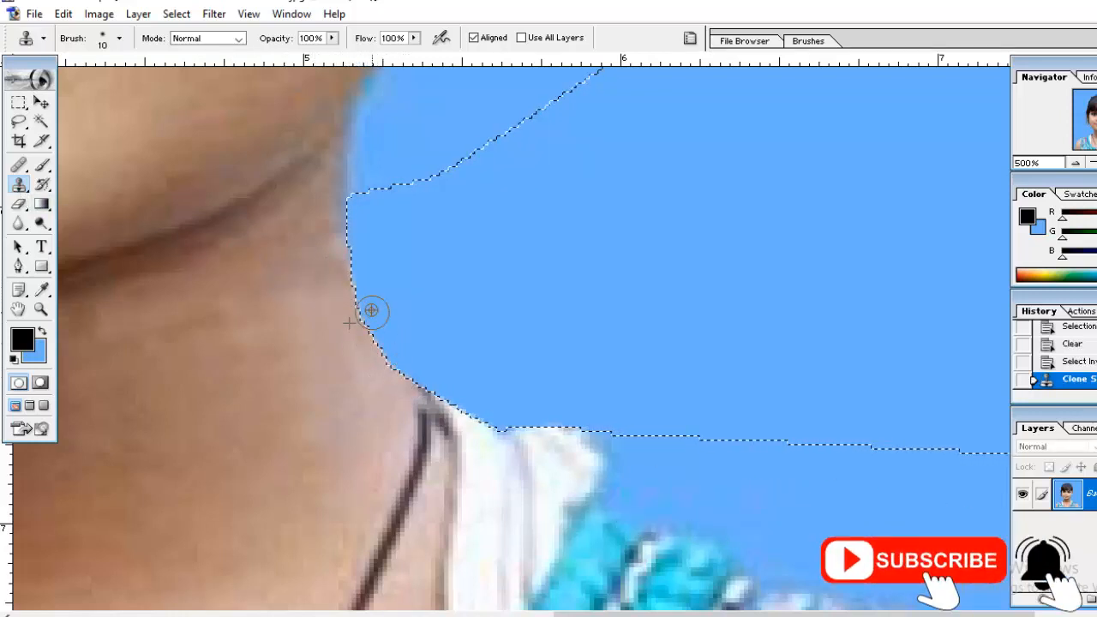
left_click(350, 288)
left_click(338, 265)
left_click_drag(337, 265, 354, 284)
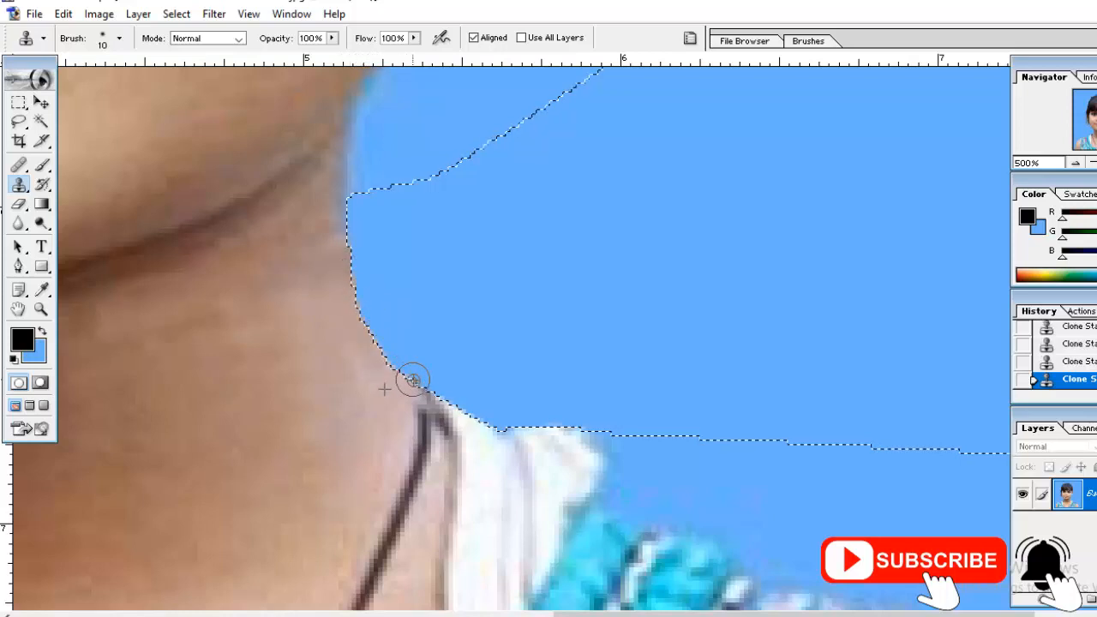
Remove the selection that limited the neck edge retouching
key("ctrl+minus")
key("ctrl+0")
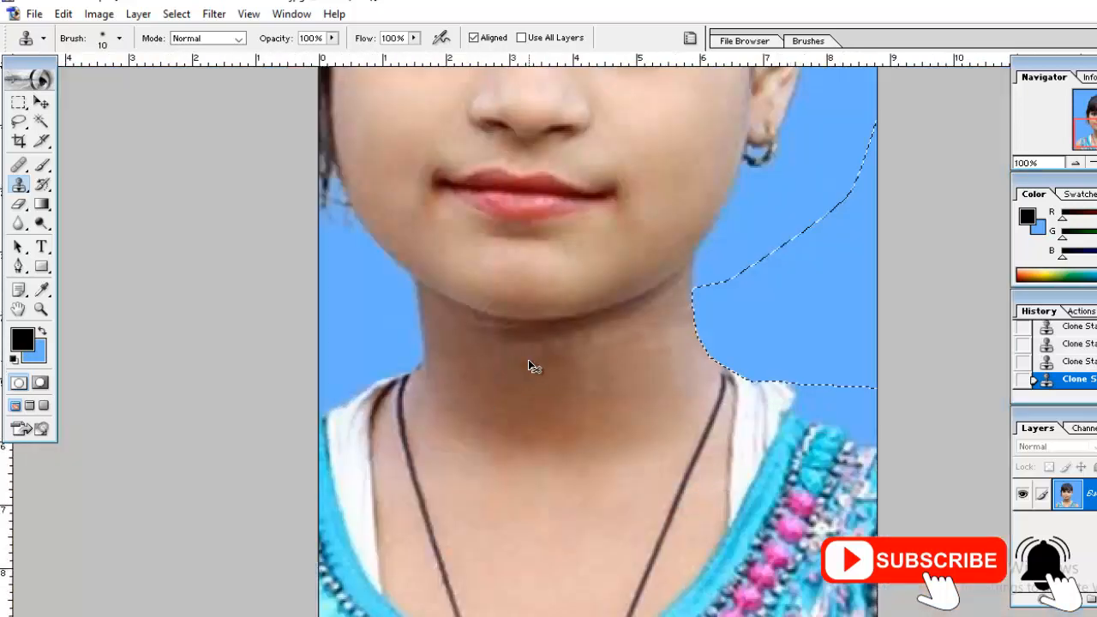
key("m")
key("ctrl+d")
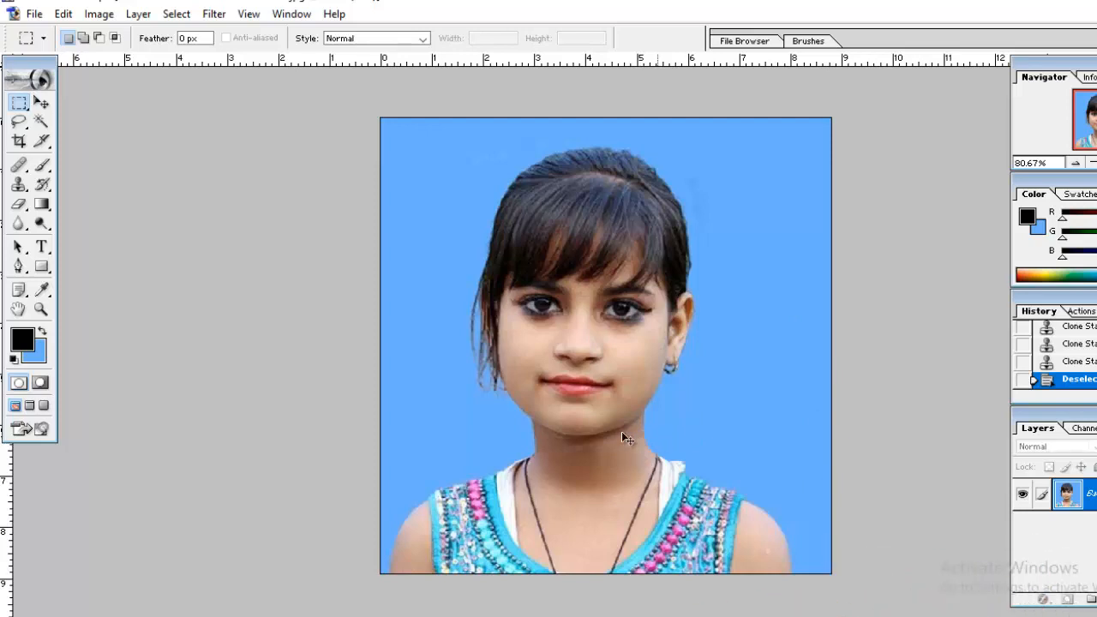
Rotate the entire image slightly counterclockwise with Free Transform, apply it and deselect
key("ctrl+a")
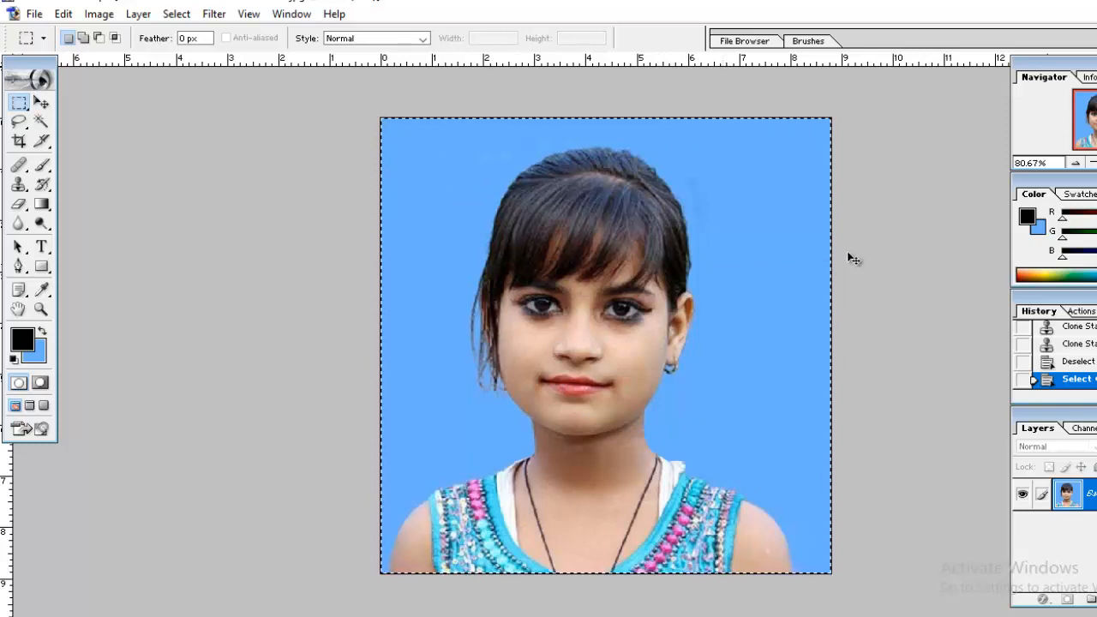
key("ctrl+t")
left_click_drag(872, 116, 871, 116)
key("Return")
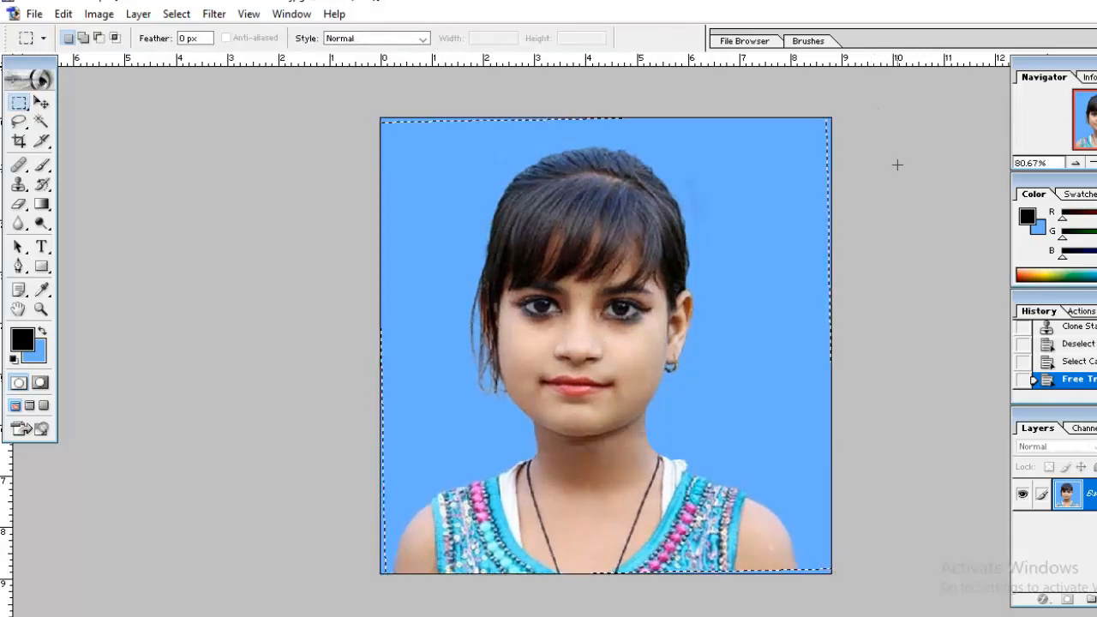
key("ctrl+d")
Crop the portrait around the head and shoulders to 1.55 in by 1.95 in at 300 pixels/inch
left_click(18, 142)
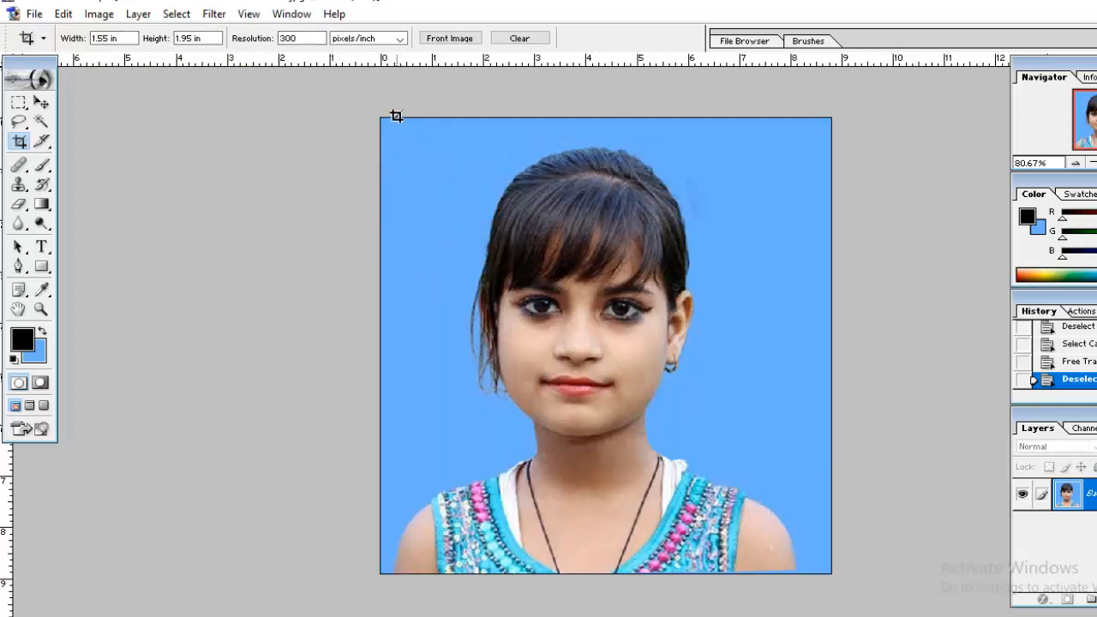
left_click_drag(677, 429, 800, 588)
left_click_drag(690, 135, 688, 137)
left_click_drag(678, 157, 685, 157)
key("Return")
Select the blue background with the Magic Wand at tolerance 32 and invert the selection to isolate the girl
left_click(36, 124)
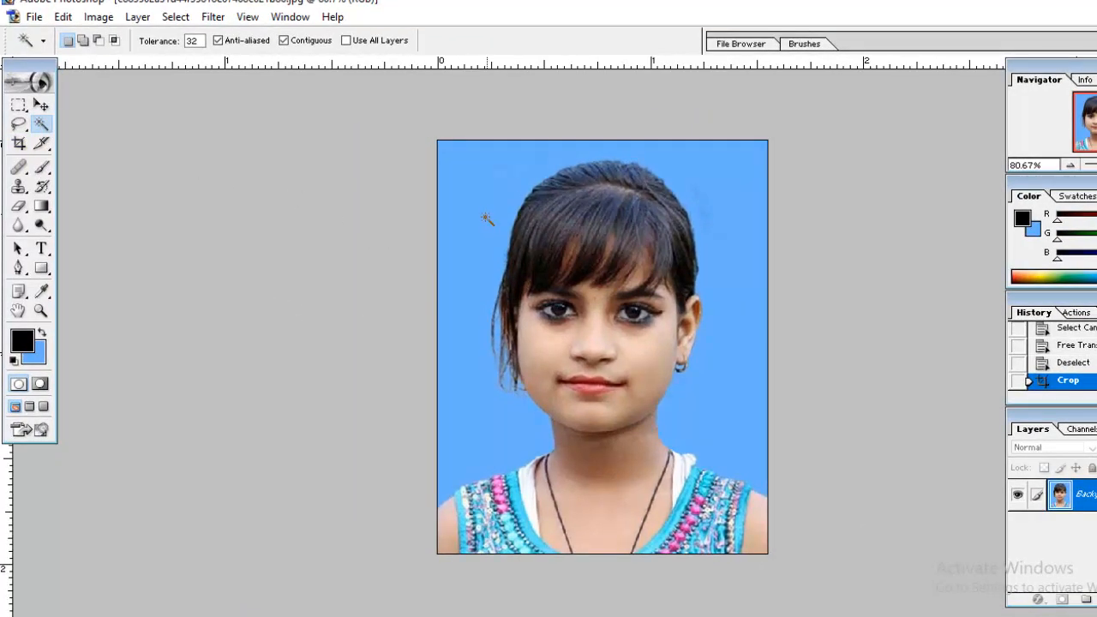
left_click(480, 221)
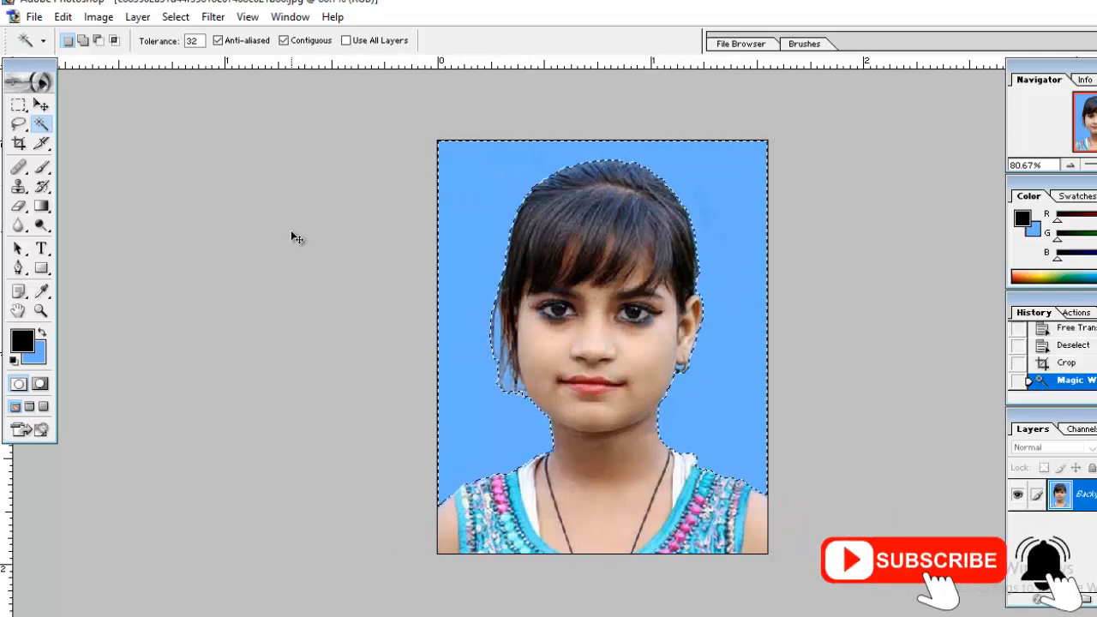
key("ctrl+shift+i")
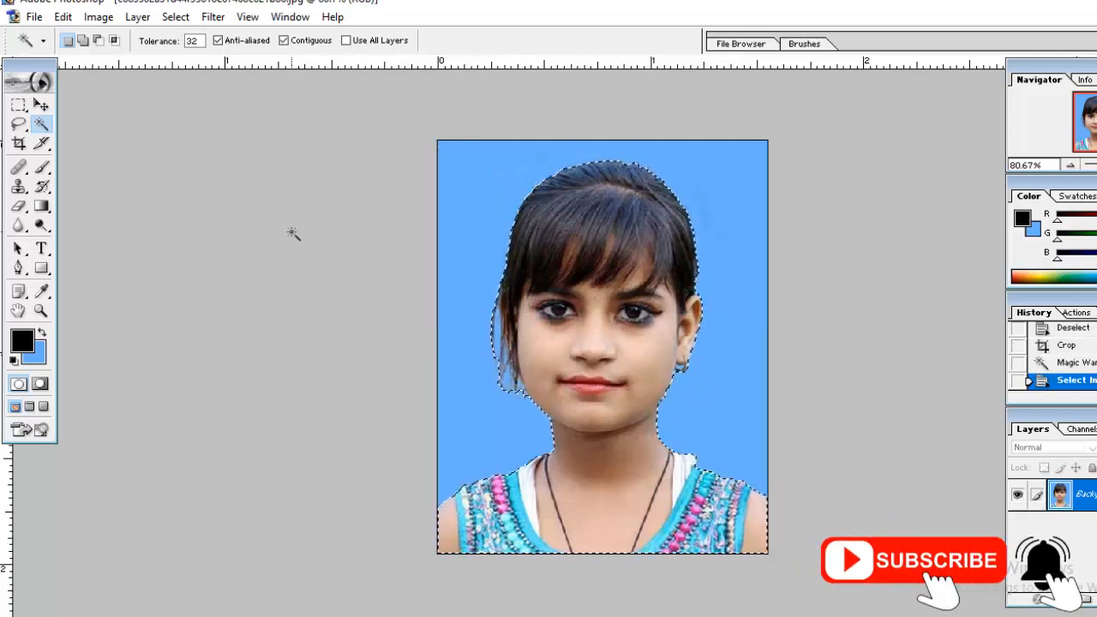
key("m")
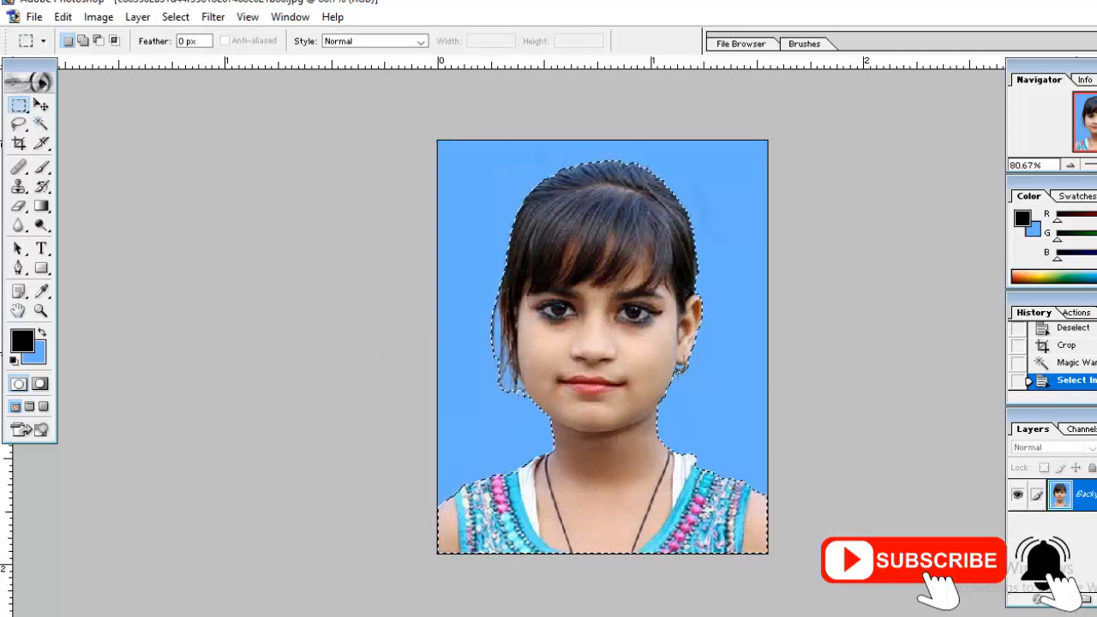
Brighten the selected girl slightly with the Brightness/Contrast adjustment
left_click(97, 17)
mouse_move(161, 65)
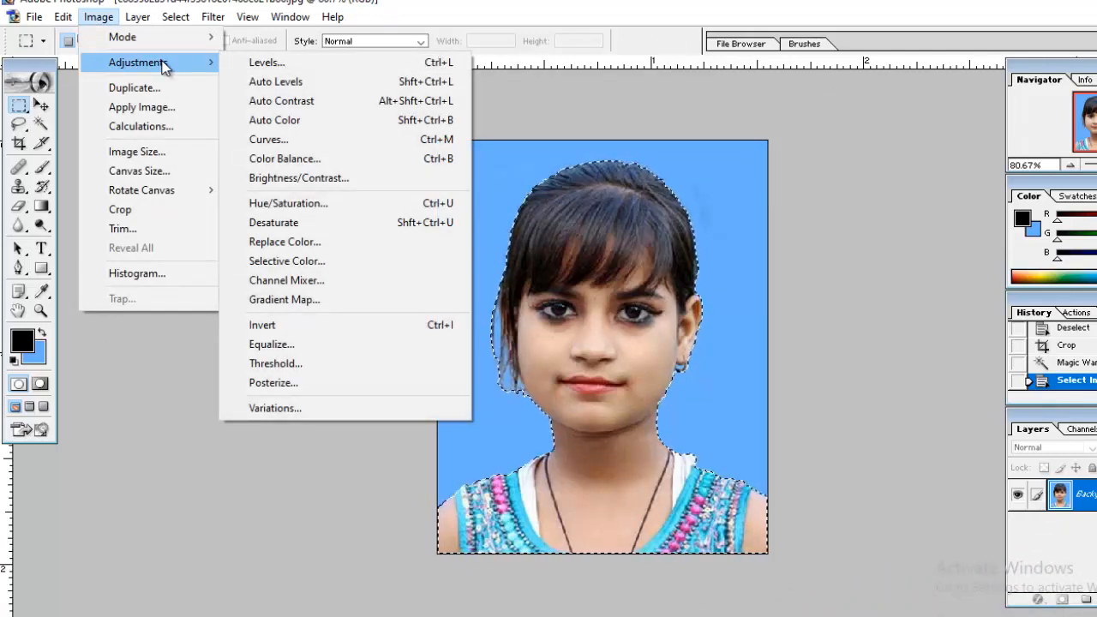
left_click(295, 178)
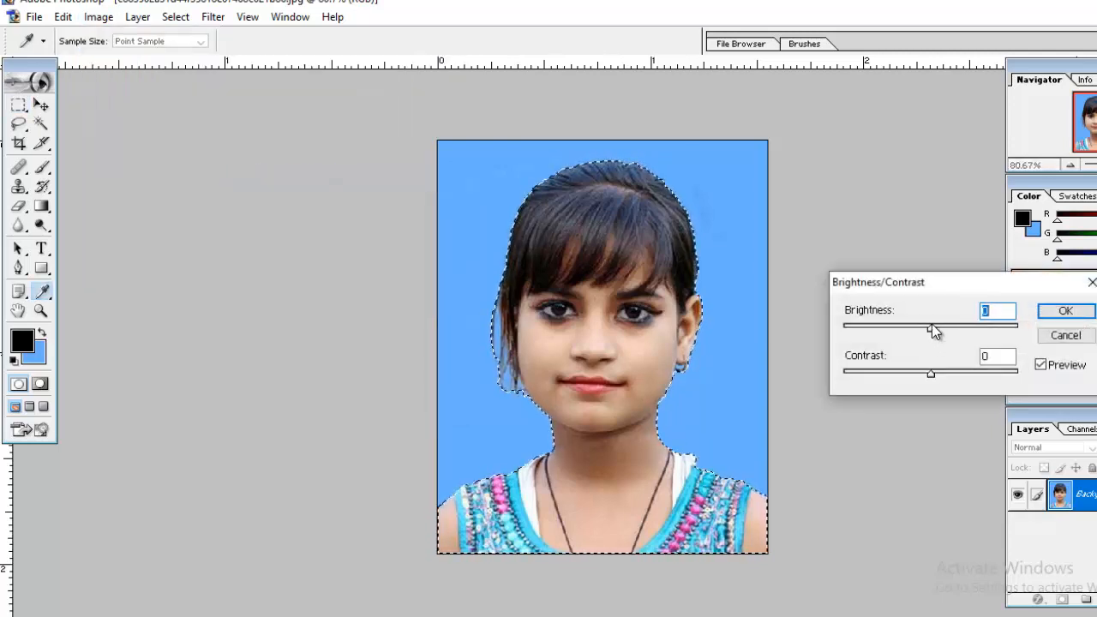
left_click_drag(942, 325, 945, 325)
left_click(1073, 313)
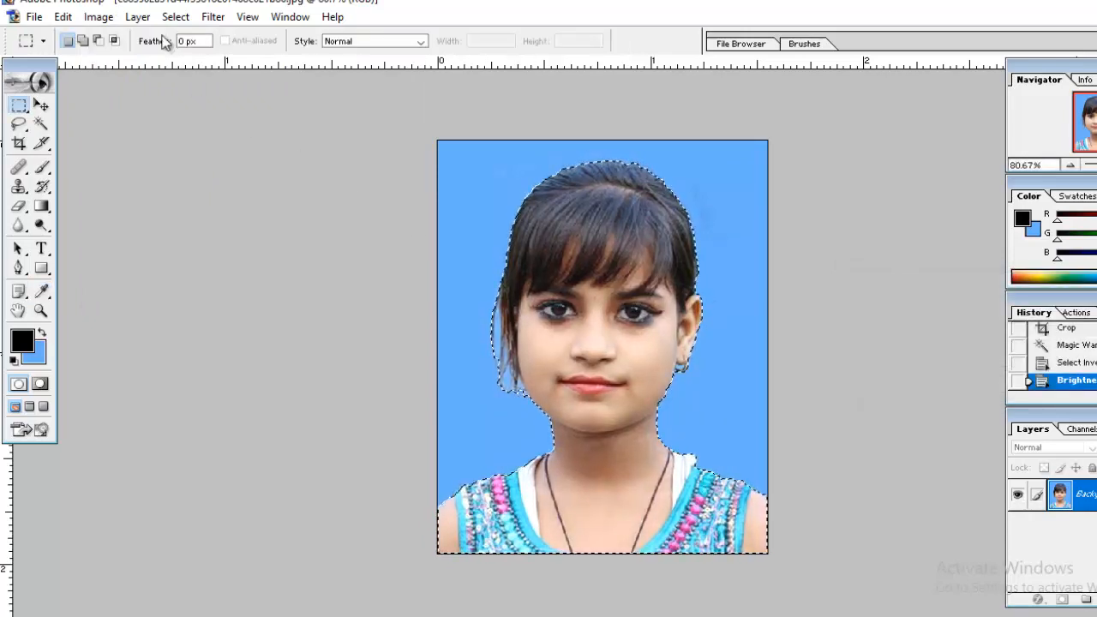
Apply Selective Color to the selected girl, setting Black to -17% for Reds and +12% for Blacks
left_click(96, 18)
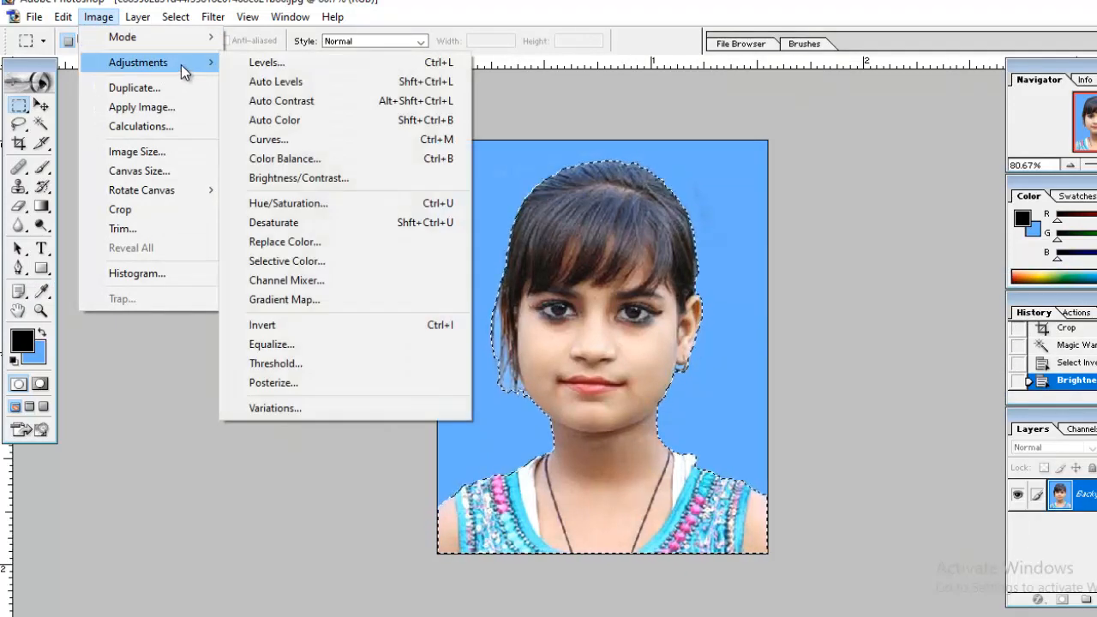
left_click(309, 268)
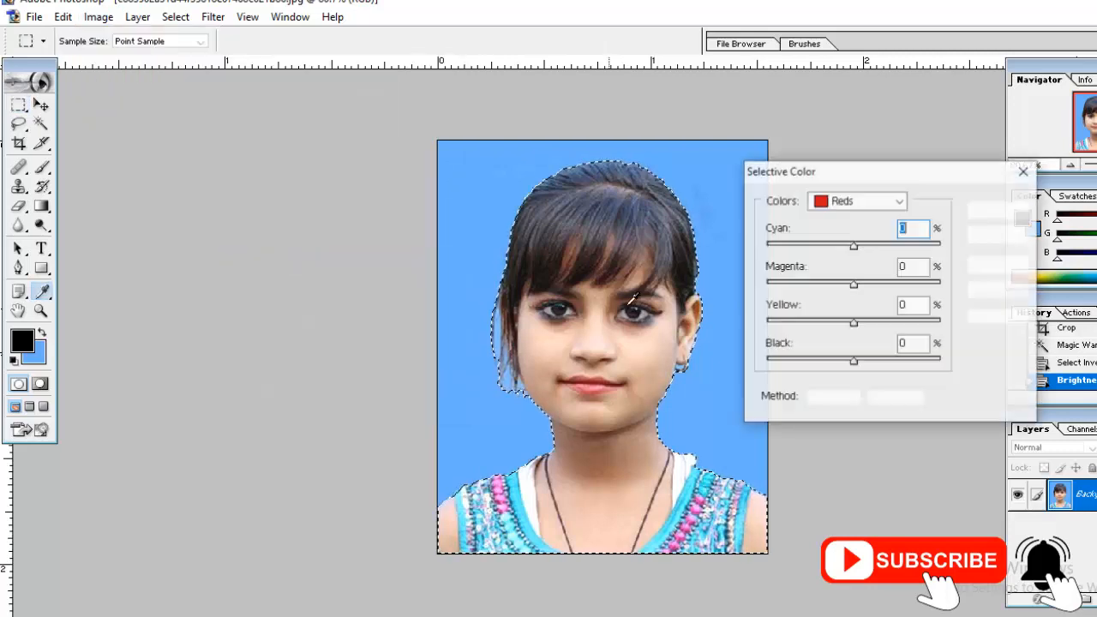
left_click_drag(925, 176, 961, 158)
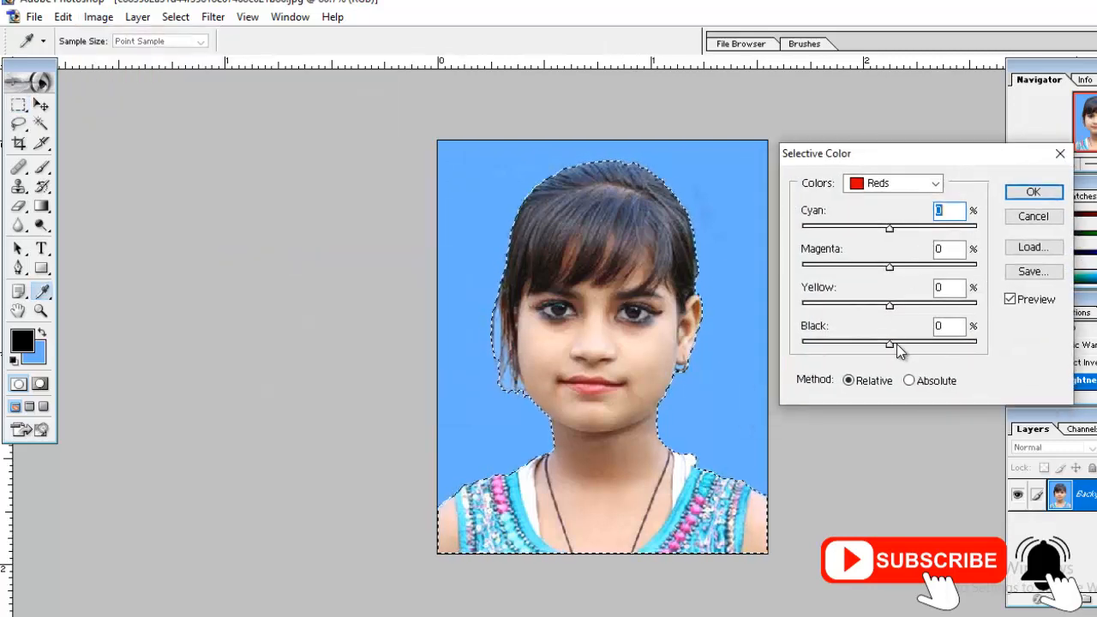
left_click_drag(890, 344, 880, 344)
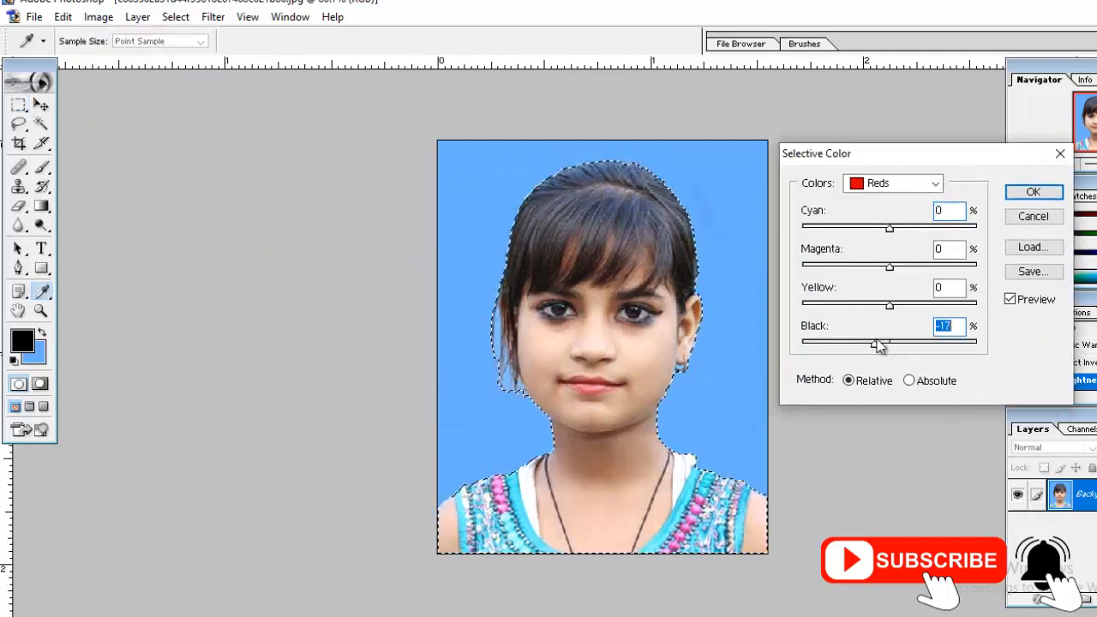
left_click(881, 180)
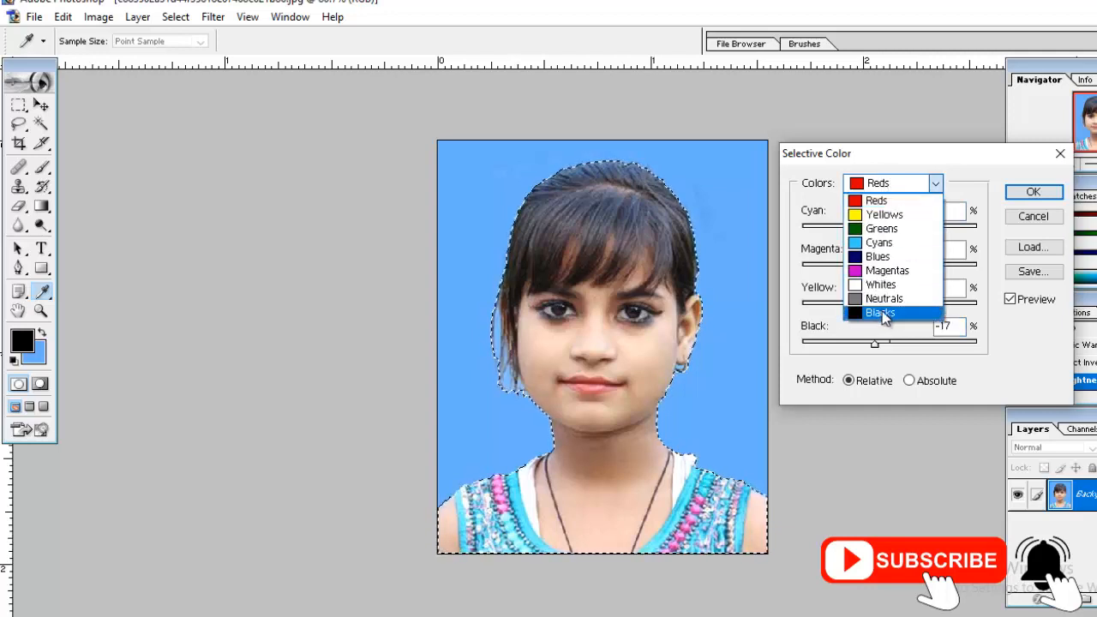
left_click(883, 314)
left_click_drag(894, 345, 902, 347)
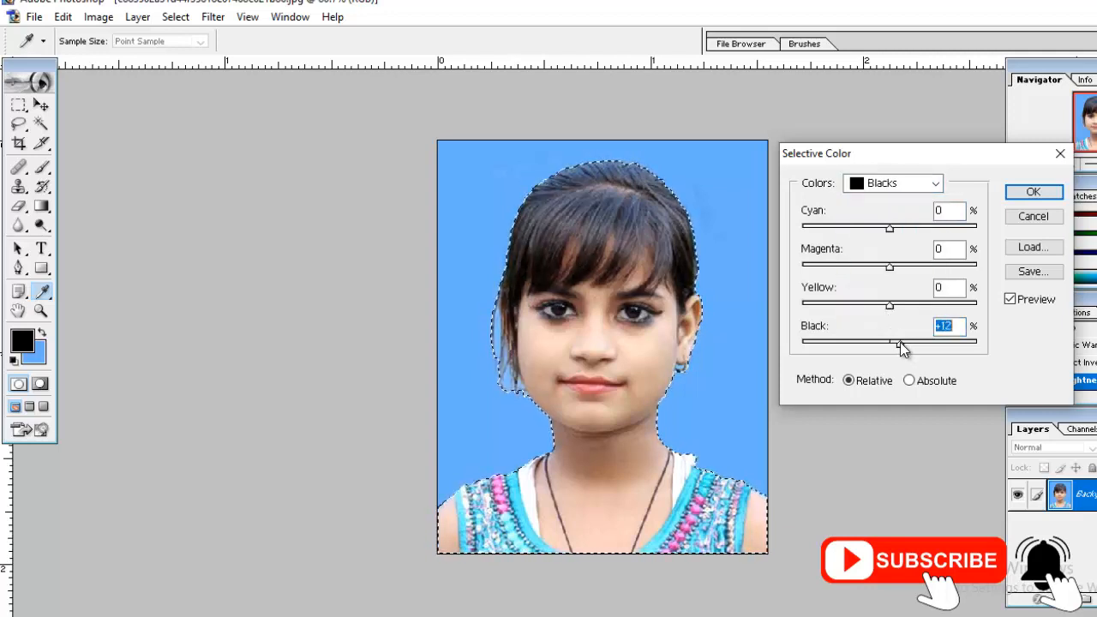
left_click(1035, 196)
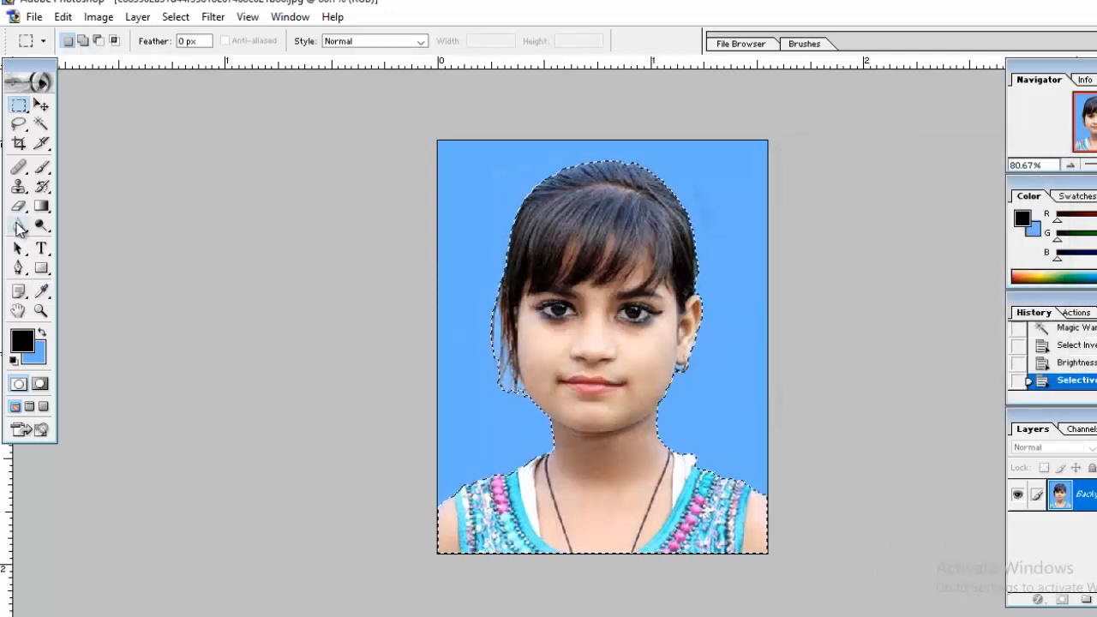
Smooth the neck skin below the chin with the Blur tool, using a 40 px brush at 50% strength
left_click(18, 224)
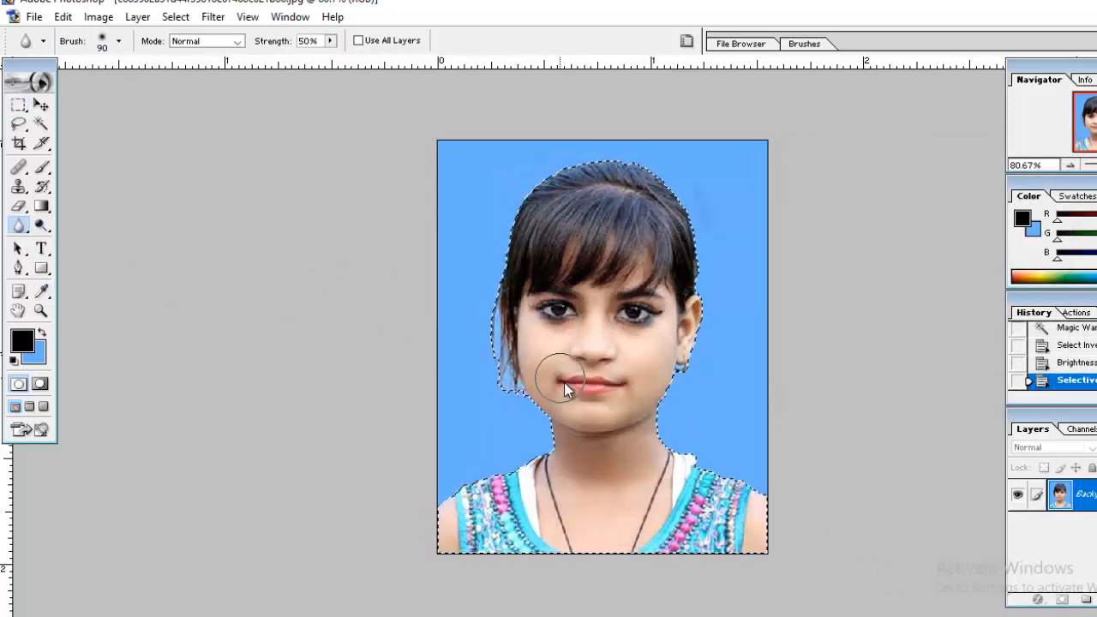
key("ctrl+plus")
key("ctrl+plus")
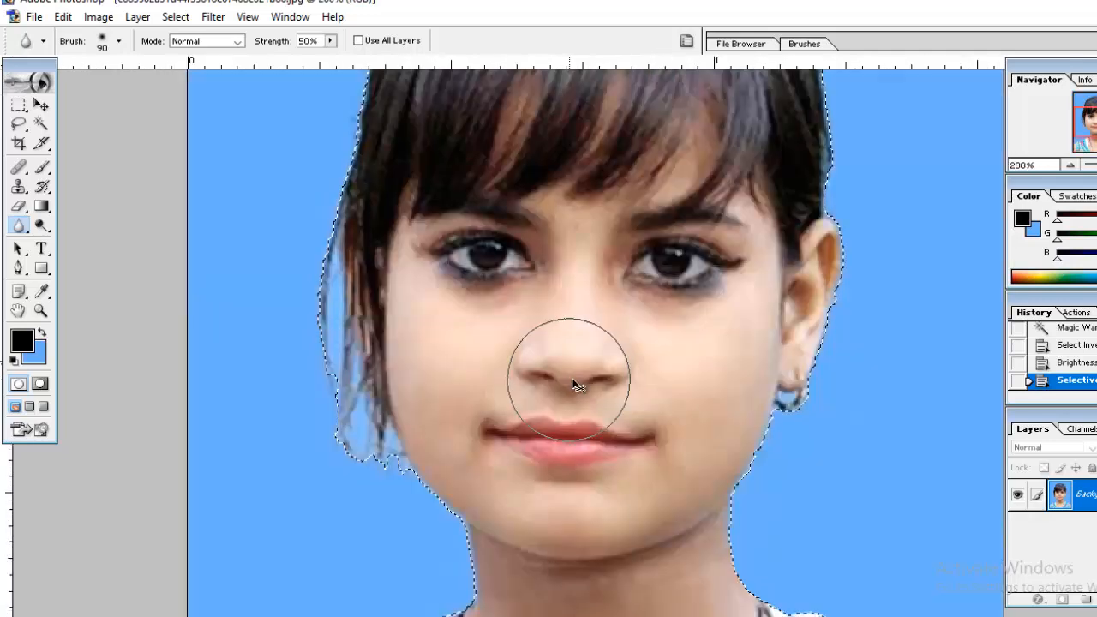
left_click_drag(608, 429, 625, 253)
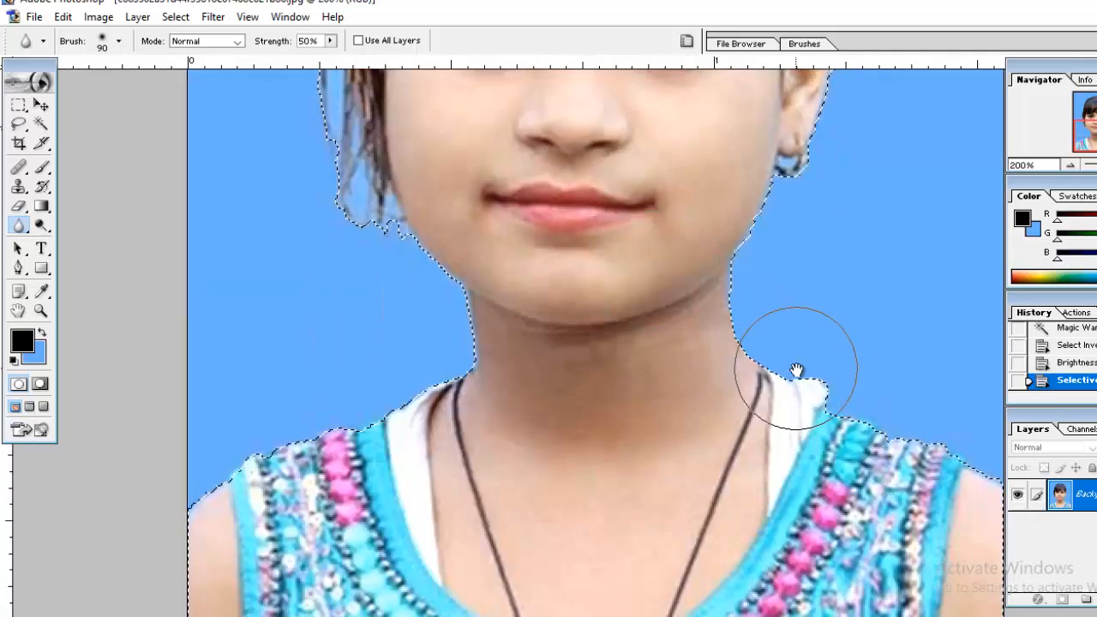
key("bracketleft")
key("bracketleft")
key("bracketleft")
key("bracketleft")
key("bracketleft")
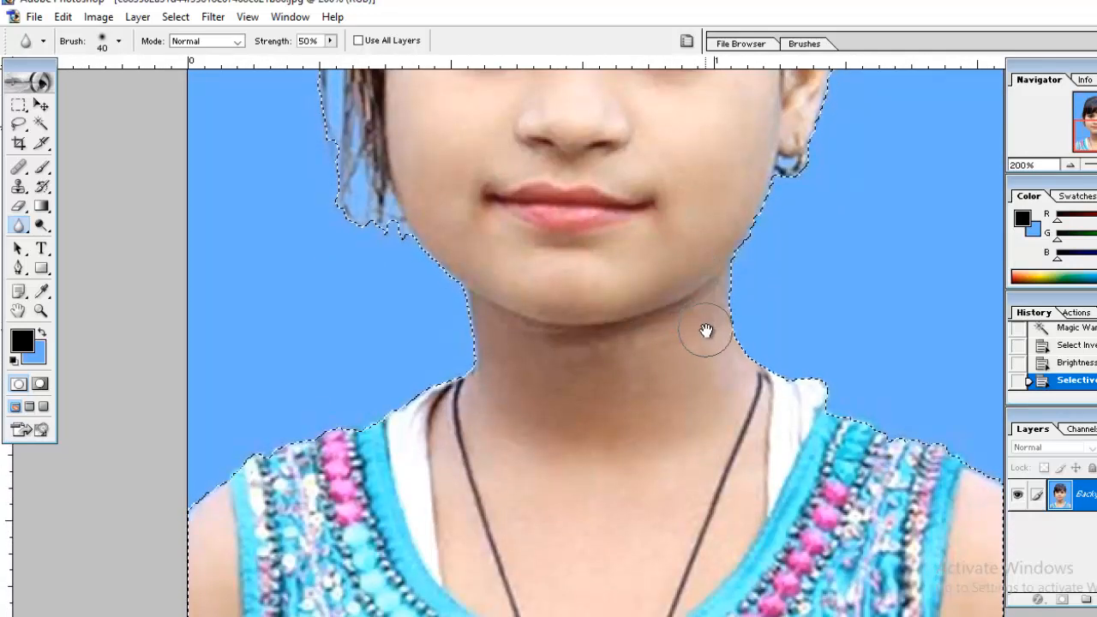
key("bracketleft")
key("bracketright")
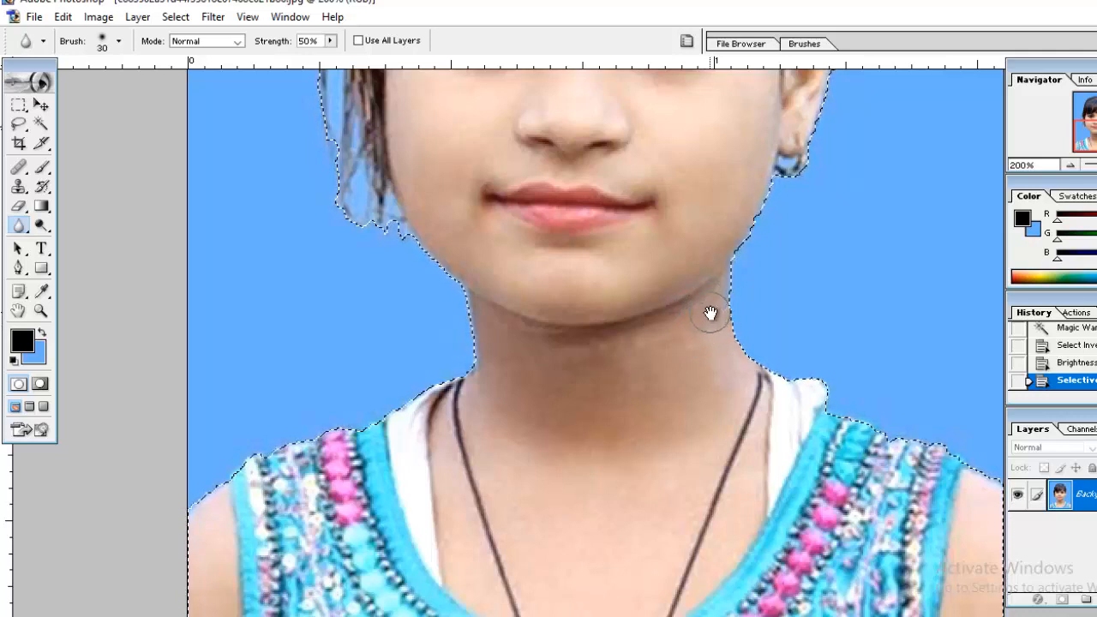
mouse_move(712, 323)
left_mouse_down()
mouse_move(710, 362)
mouse_move(625, 394)
mouse_move(571, 372)
mouse_move(515, 382)
mouse_move(500, 341)
mouse_move(491, 437)
left_mouse_up()
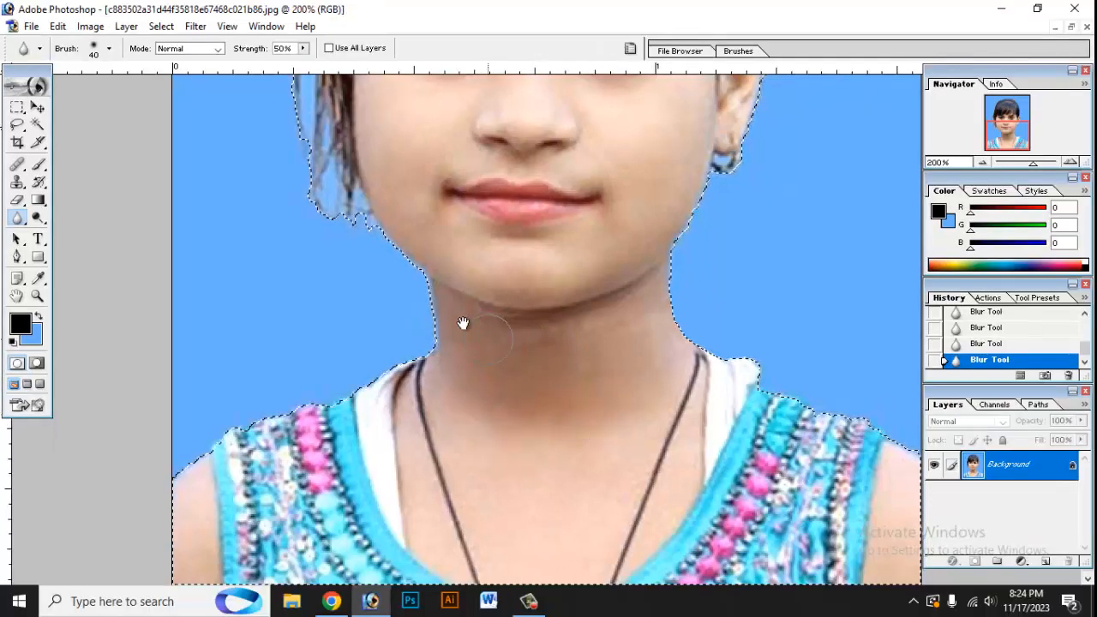
scroll(706, 268, "up", 5)
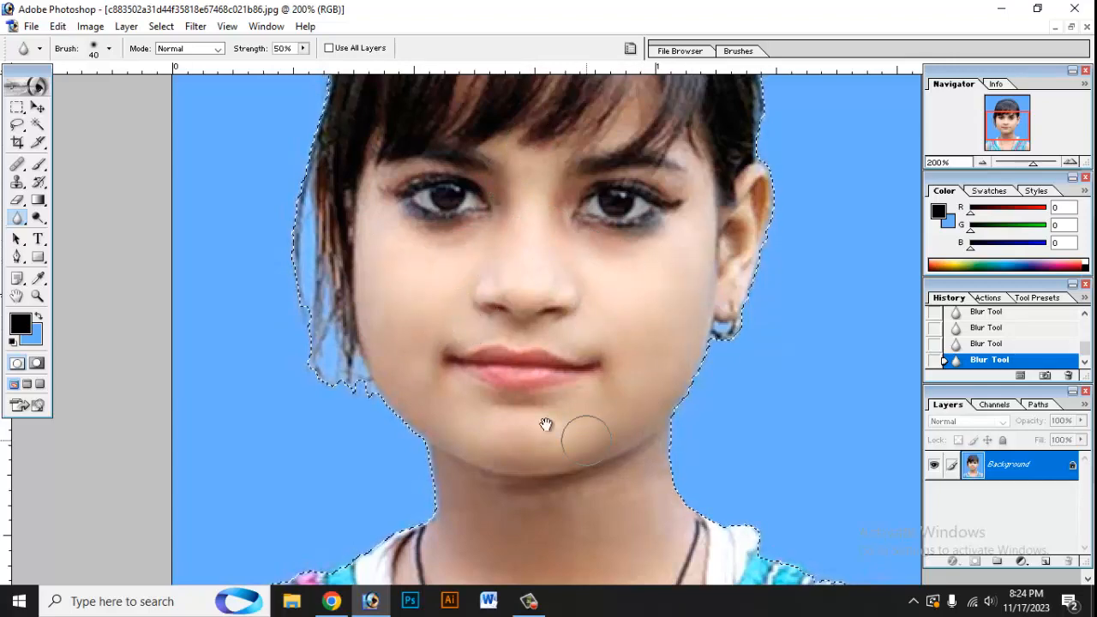
scroll(509, 386, "down", 5)
scroll(583, 385, "down", 1)
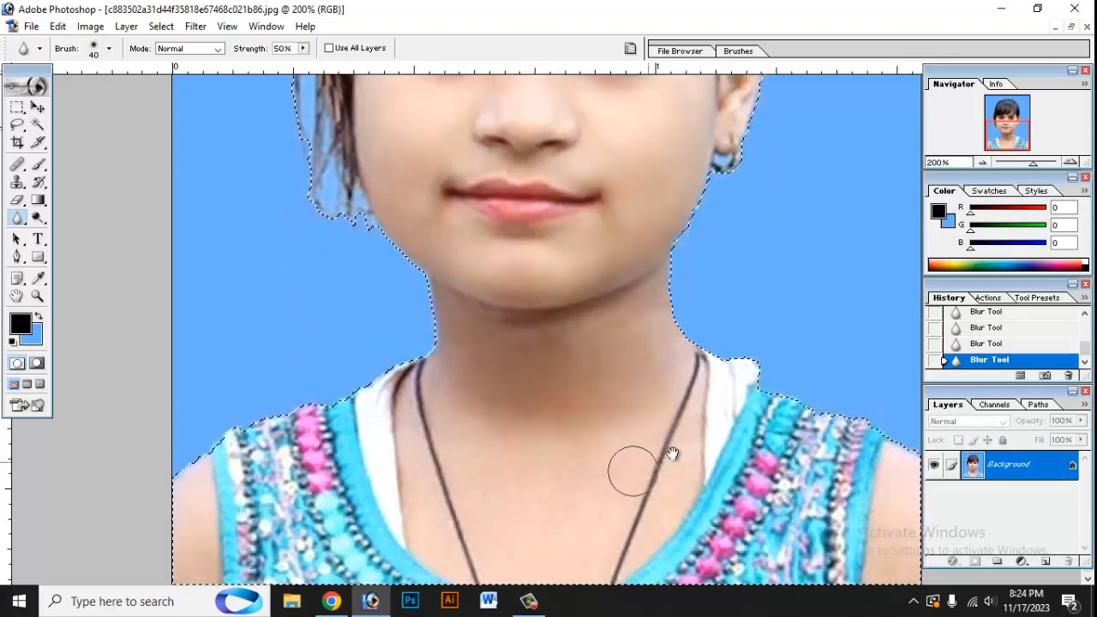
Deselect the girl and show the portrait in a floating document window
key("ctrl+minus")
key("ctrl+minus")
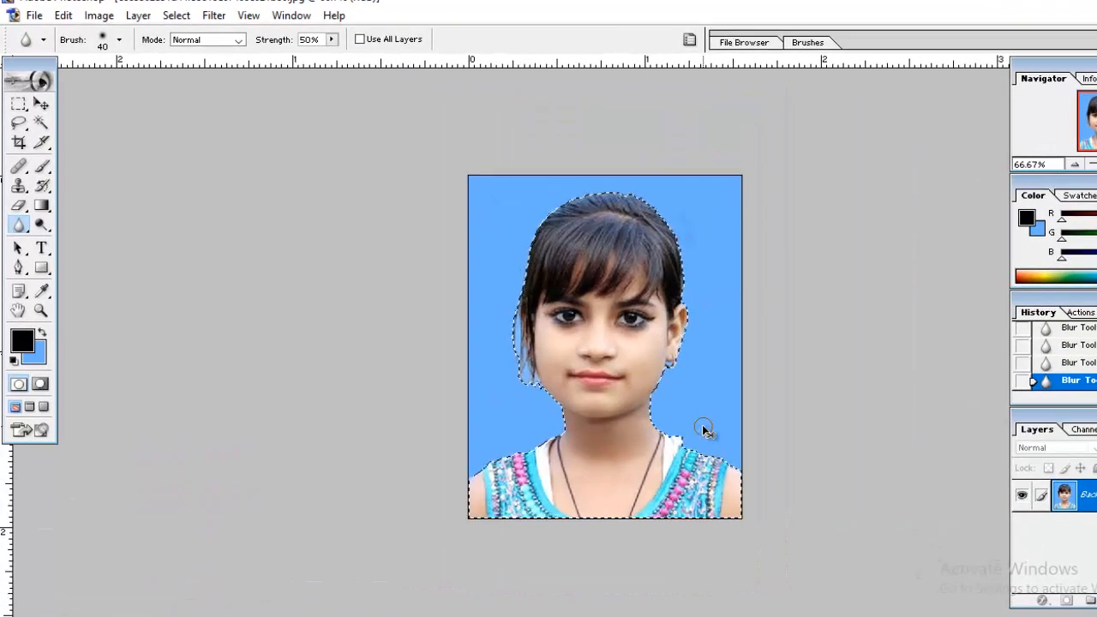
key("m")
key("ctrl+d")
key("ctrl+0")
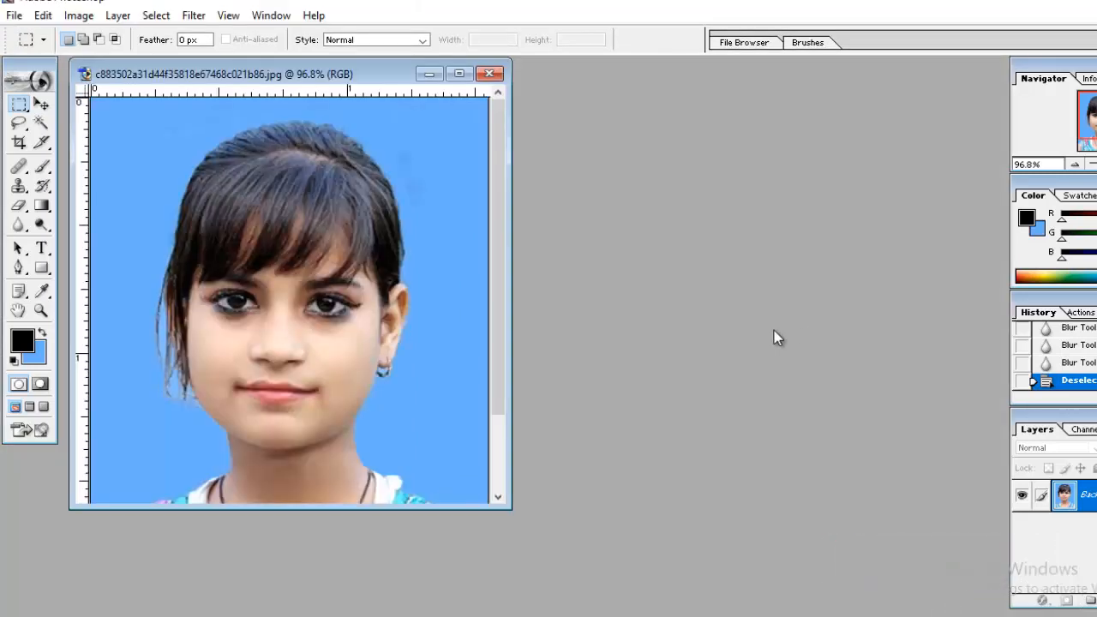
Create a white A4 document at 300 pixels/inch in RGB Color and place its window beside the portrait
key("ctrl+n")
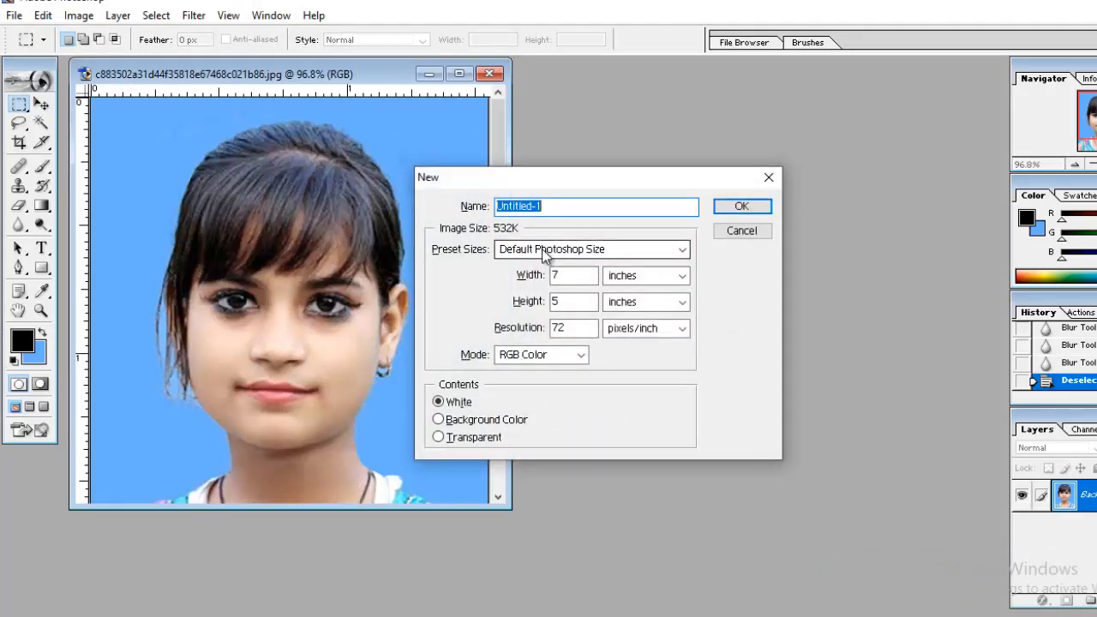
left_click(533, 249)
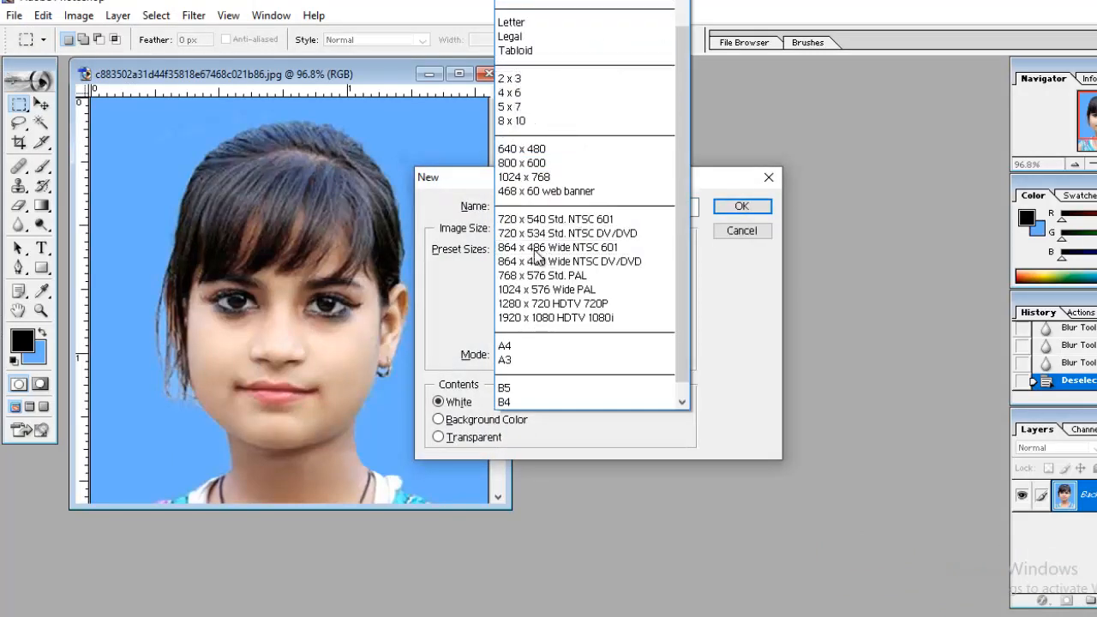
left_click(535, 347)
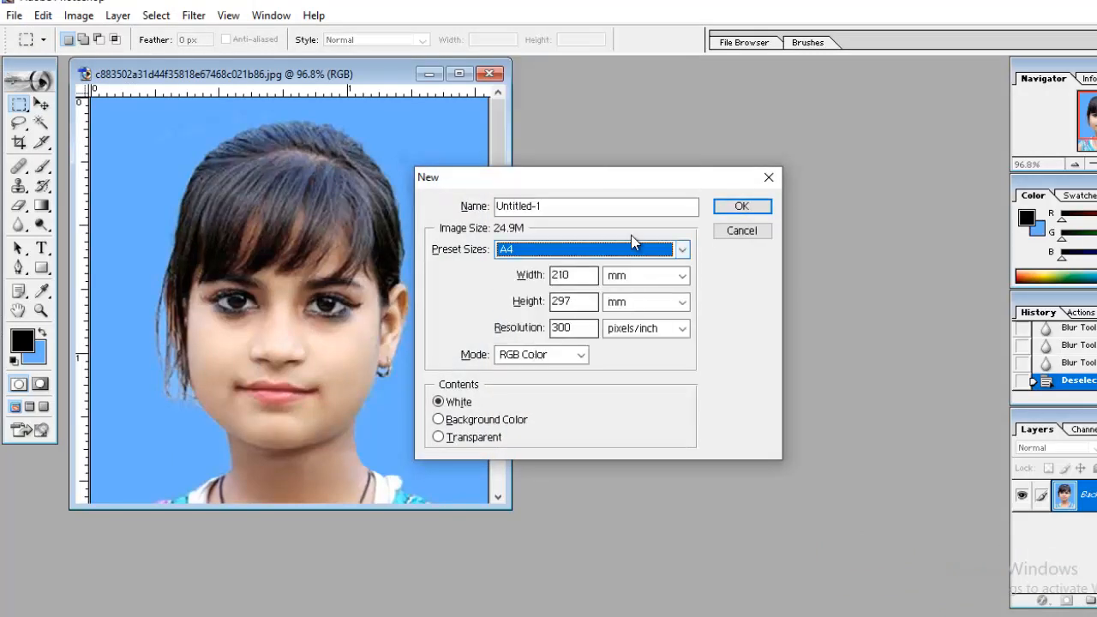
left_click(742, 207)
left_click_drag(252, 76, 671, 63)
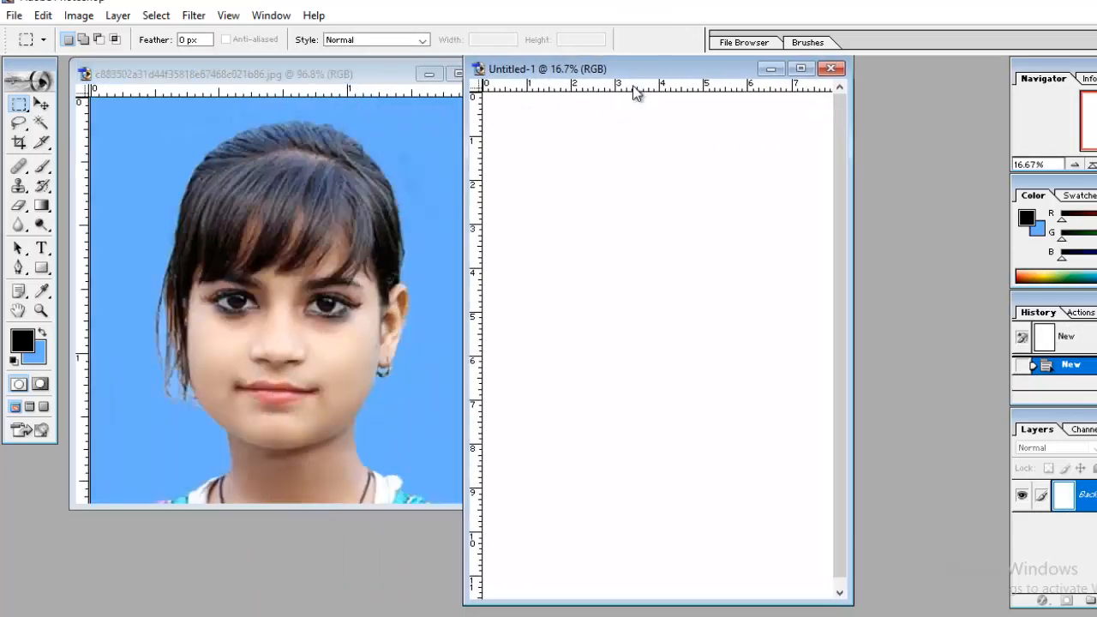
Copy the finished portrait onto the blank A4 page with the Move tool and maximize the page's window
key("v")
left_click(310, 291)
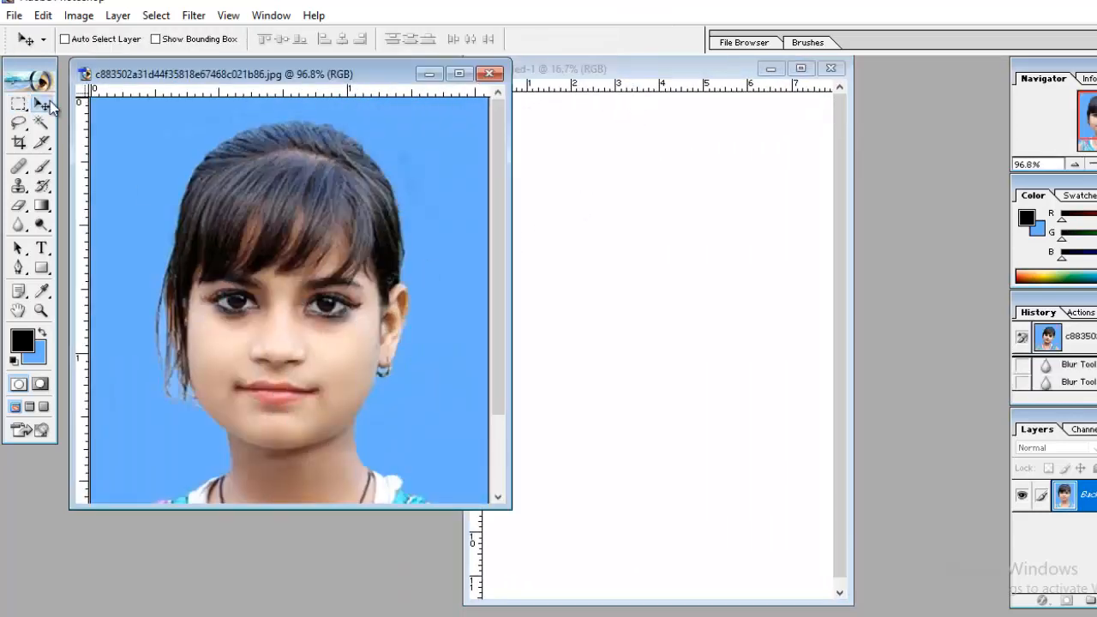
left_click_drag(341, 285, 660, 245)
left_click(801, 69)
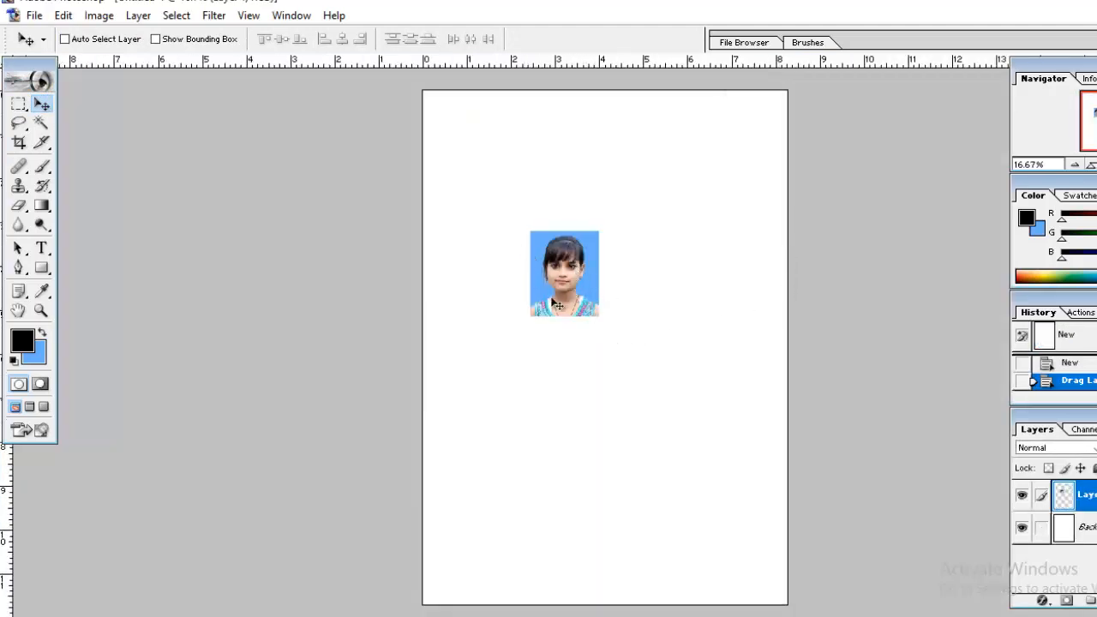
Rotate the photo -90° and arrange four copies of it in a row along the page's upper edge
left_click(156, 39)
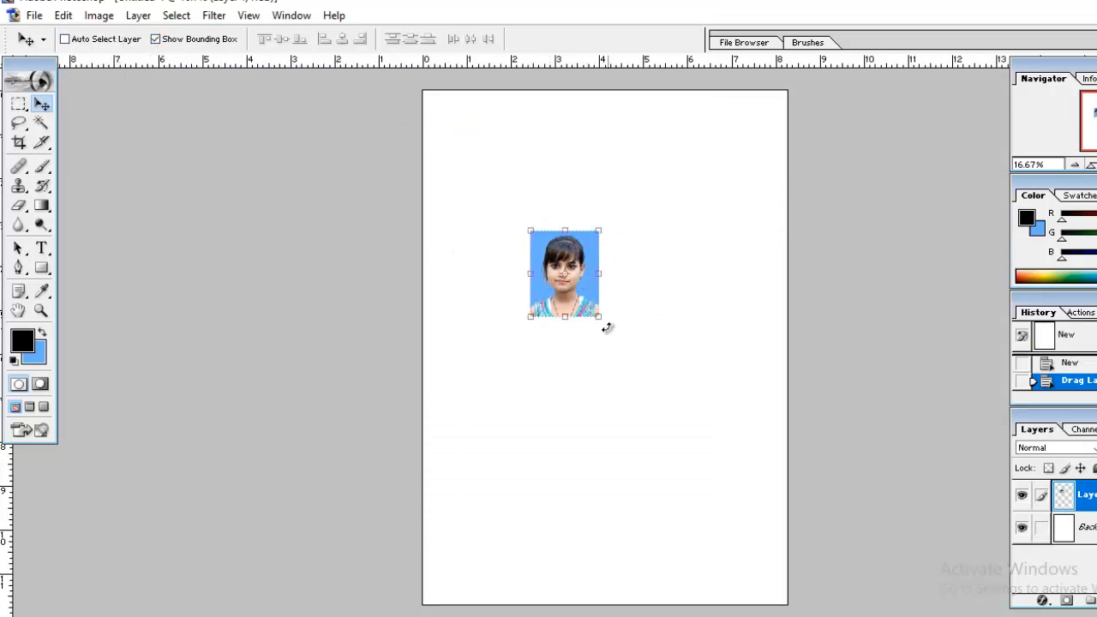
left_click_drag(610, 326, 618, 228)
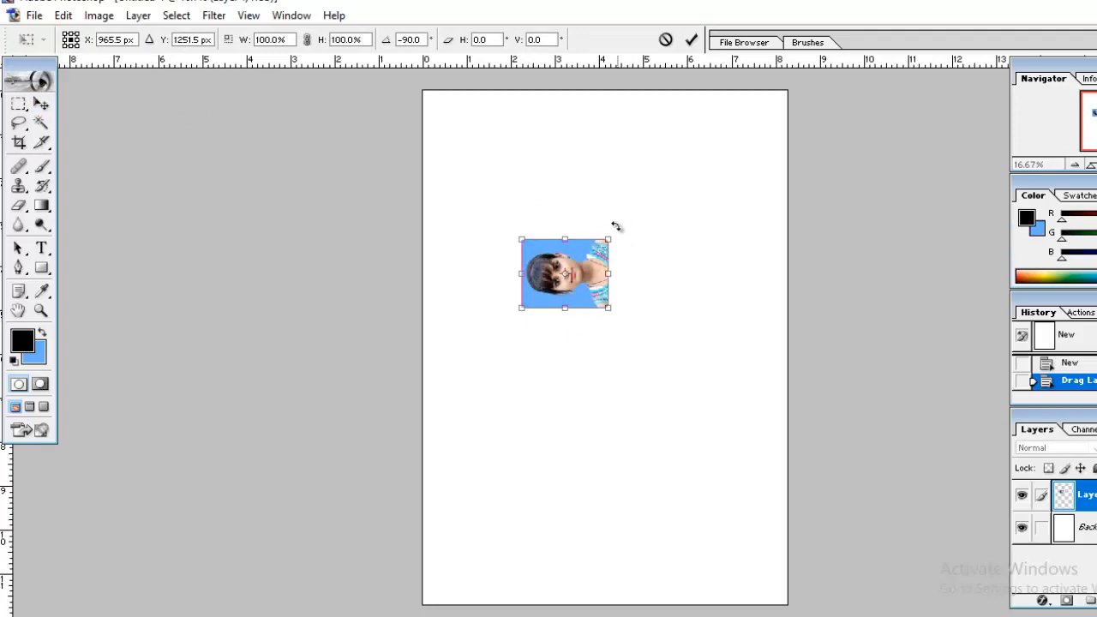
key("Return")
left_click_drag(580, 291, 560, 132)
left_click_drag(540, 131, 712, 126)
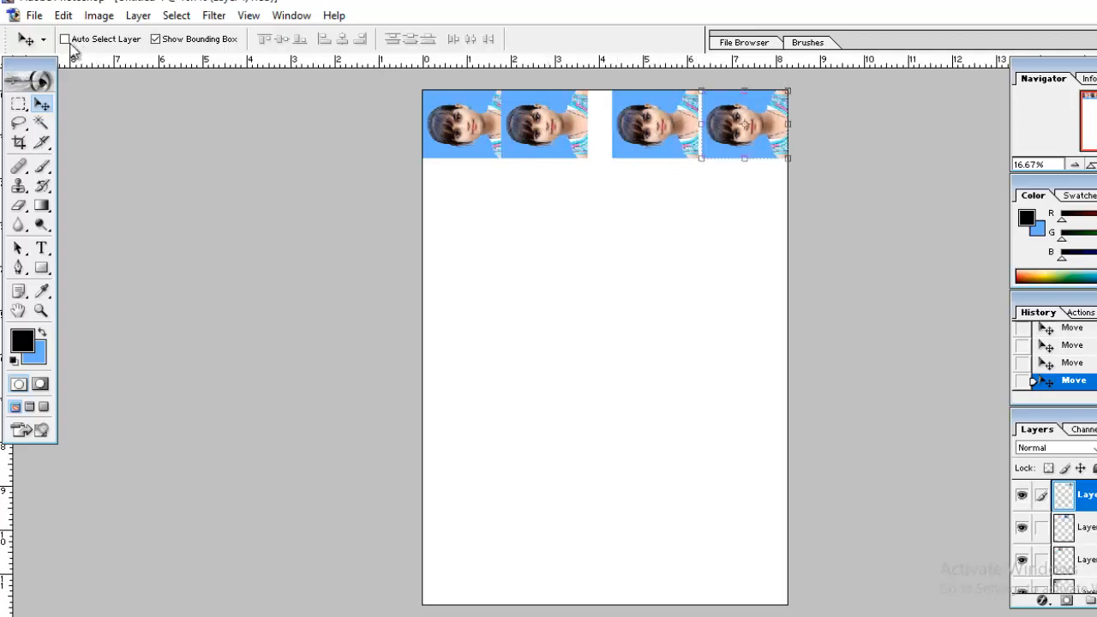
Link the four photo layers and distribute them evenly by their horizontal centers
right_click(633, 125, "ctrl+shift")
right_click(536, 125, "ctrl+shift")
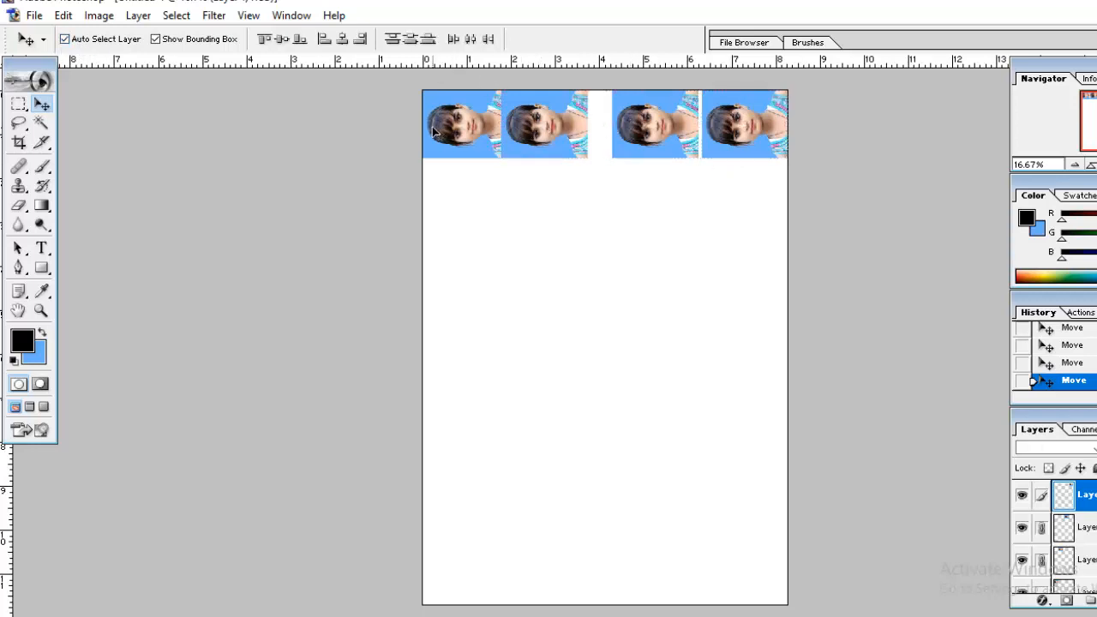
left_click(471, 40)
left_click(590, 269)
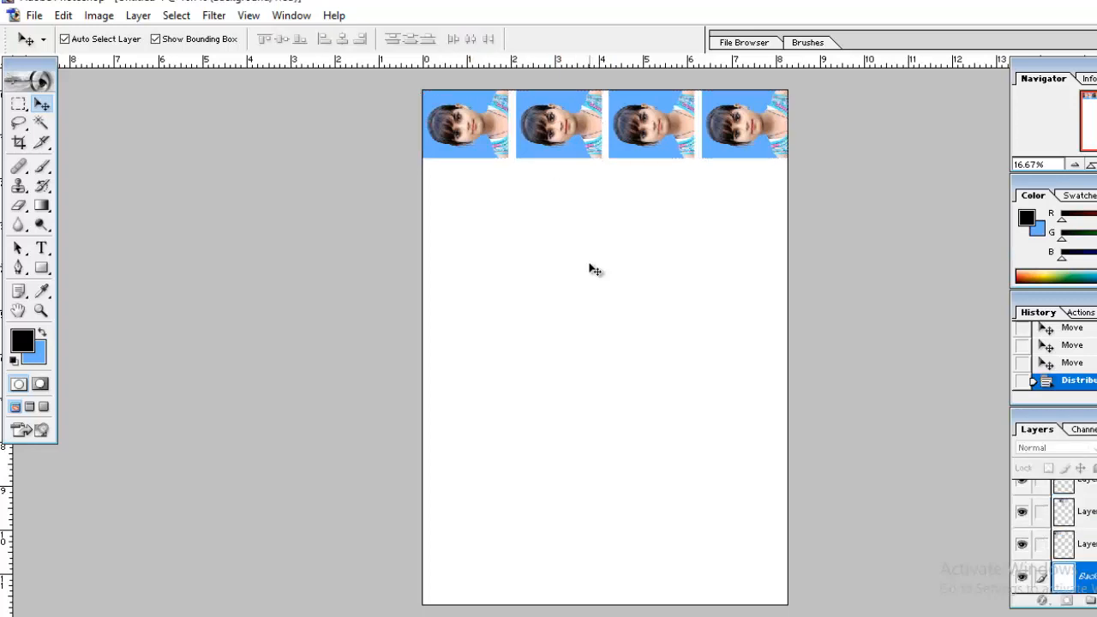